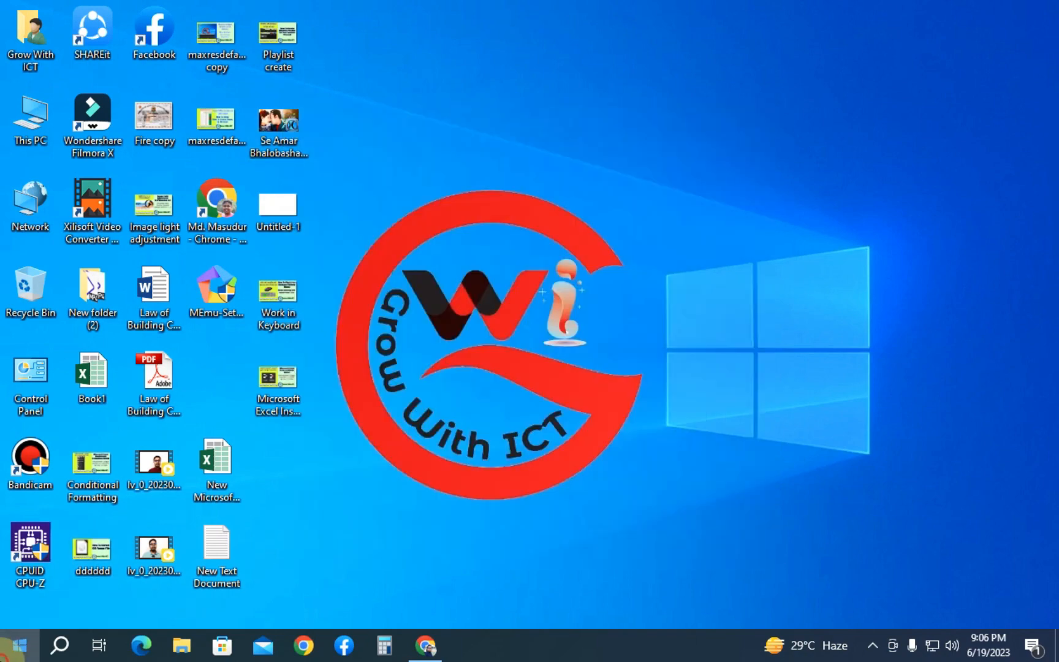
# - Start Excel with a new blank workbook
pyautogui.click(14, 648)
pyautogui.click(668, 262)
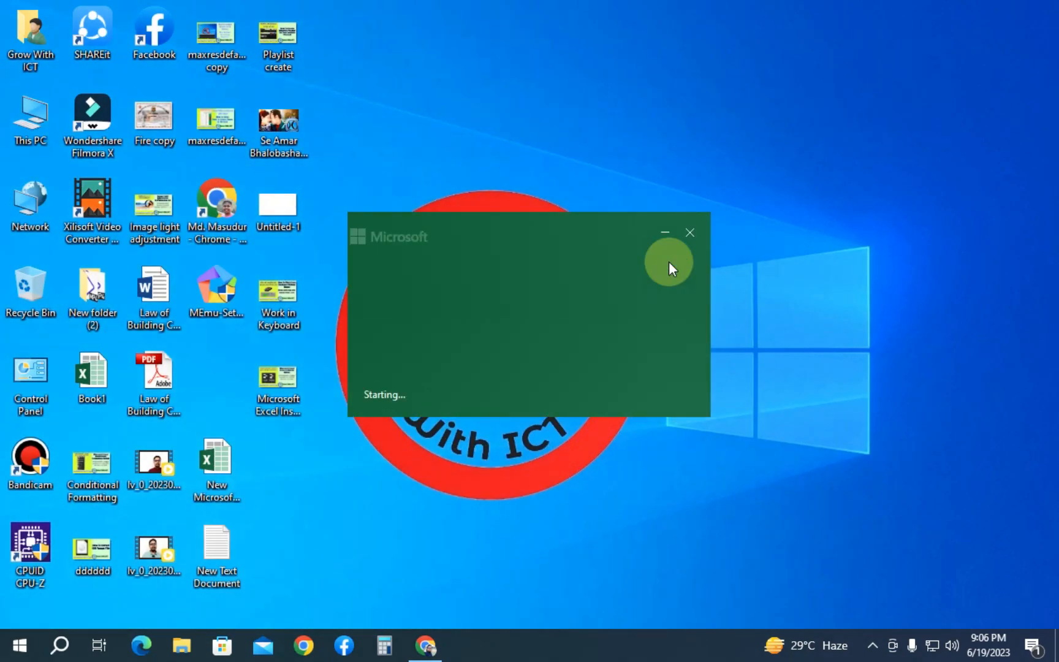
pyautogui.click(451, 179)
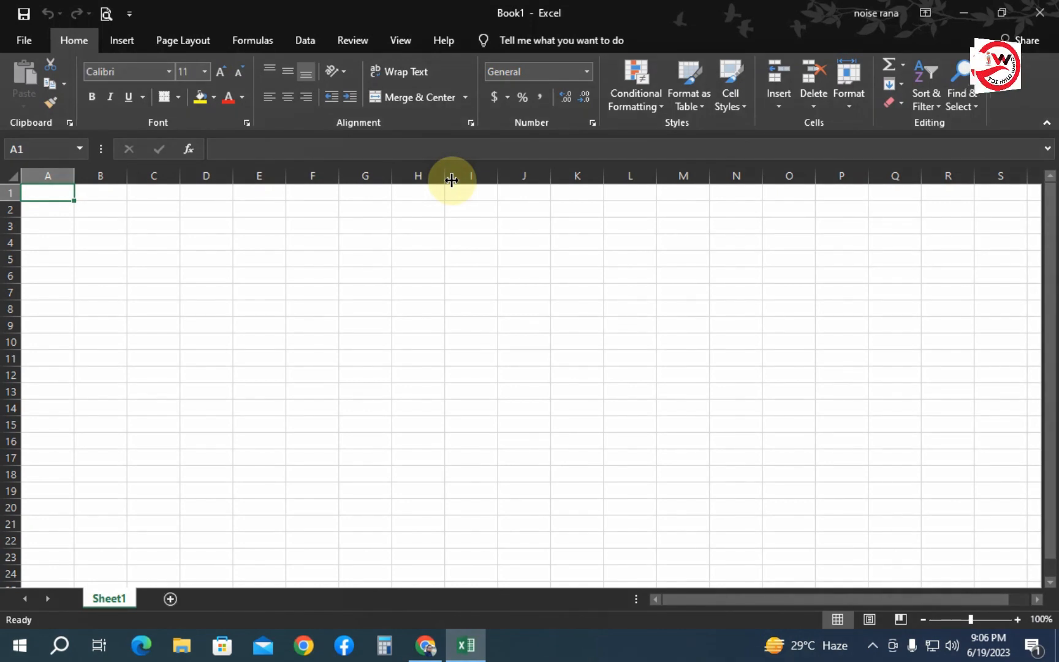
# - Insert the picture IMG_20170923_140044 from the Pictures folder at cell K9
pyautogui.click(575, 327)
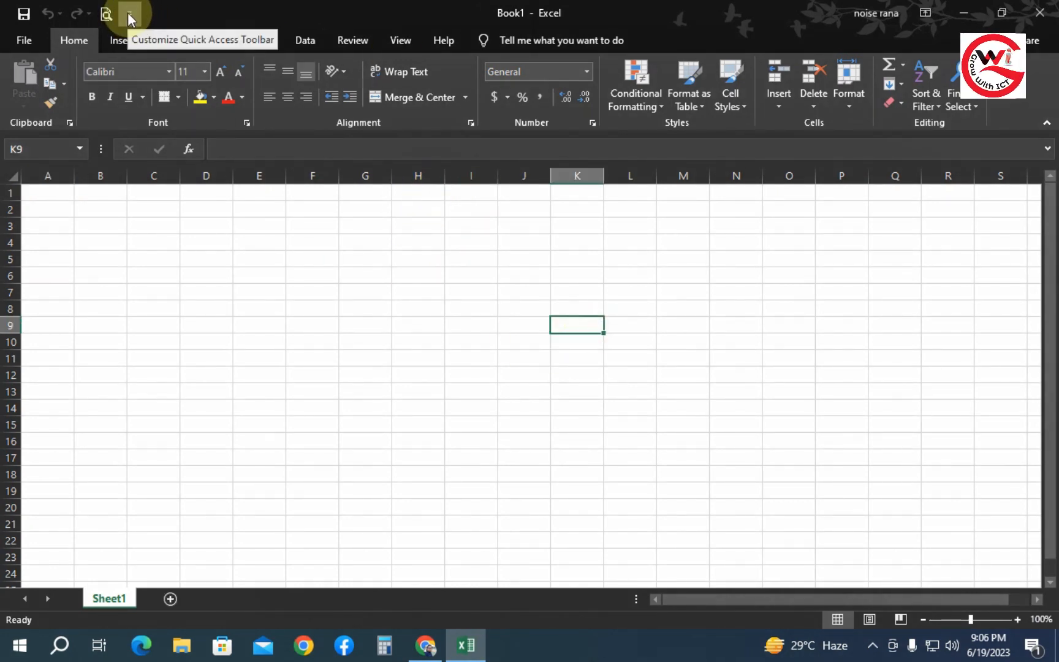
pyautogui.click(139, 38)
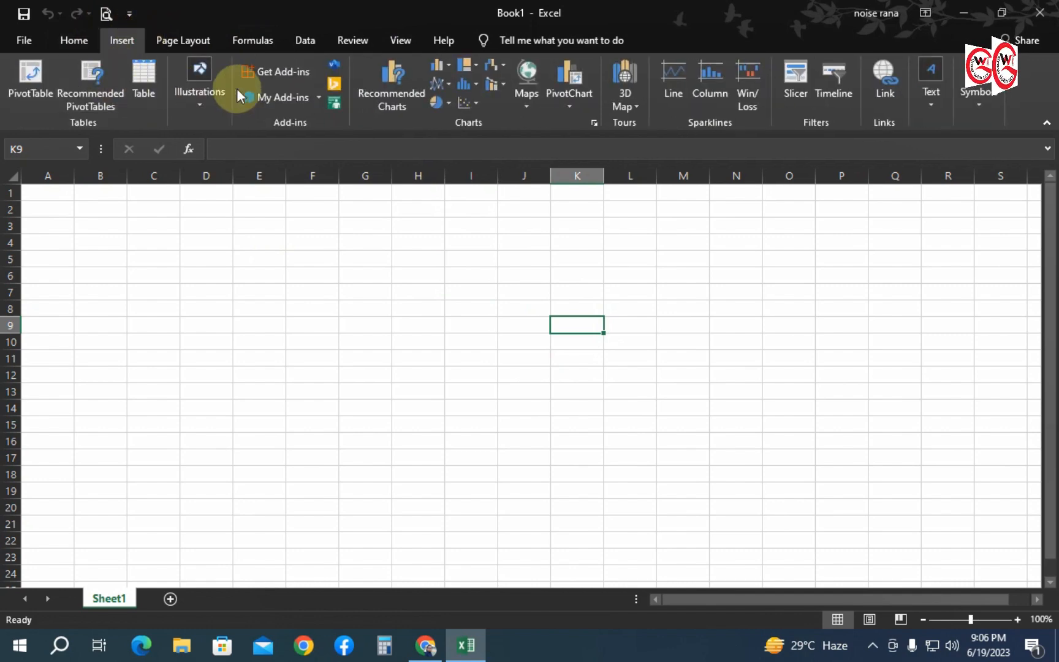
pyautogui.click(215, 92)
pyautogui.click(187, 157)
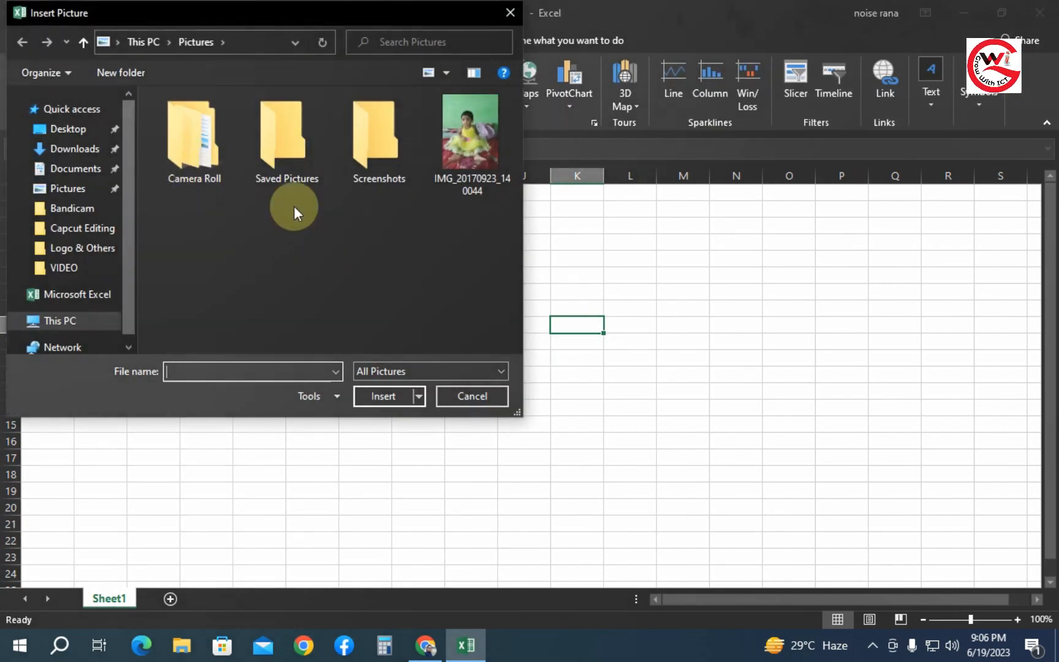
pyautogui.doubleClick(492, 116)
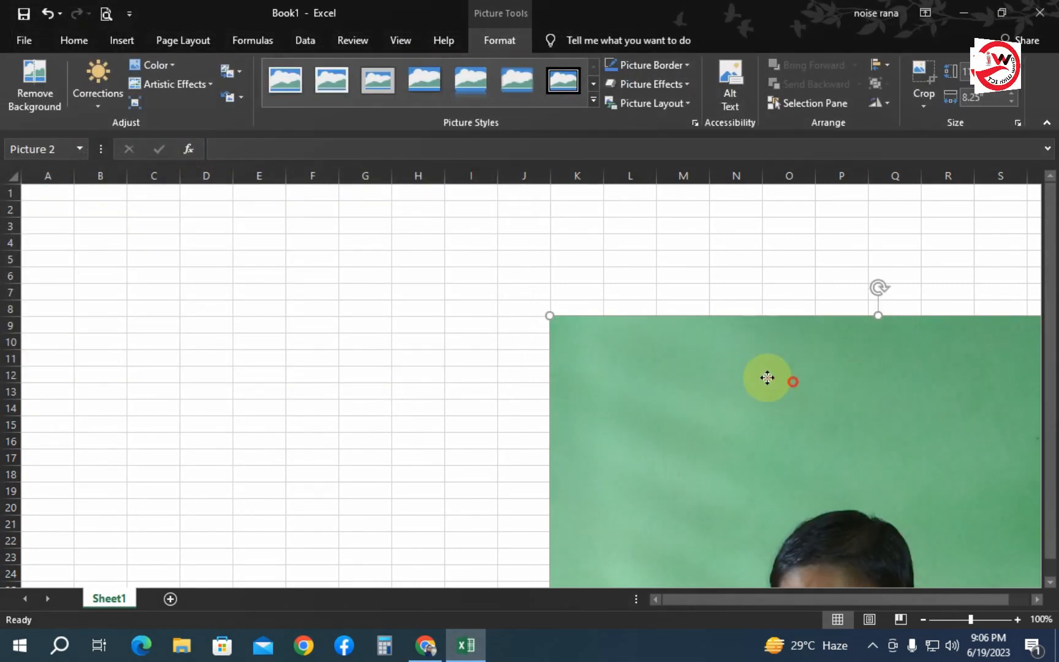
# - Move the inserted photo so its upper-left corner sits at about cell D4
pyautogui.moveTo(768, 378); pyautogui.dragTo(328, 270)
pyautogui.scroll(-4, 390, 360)
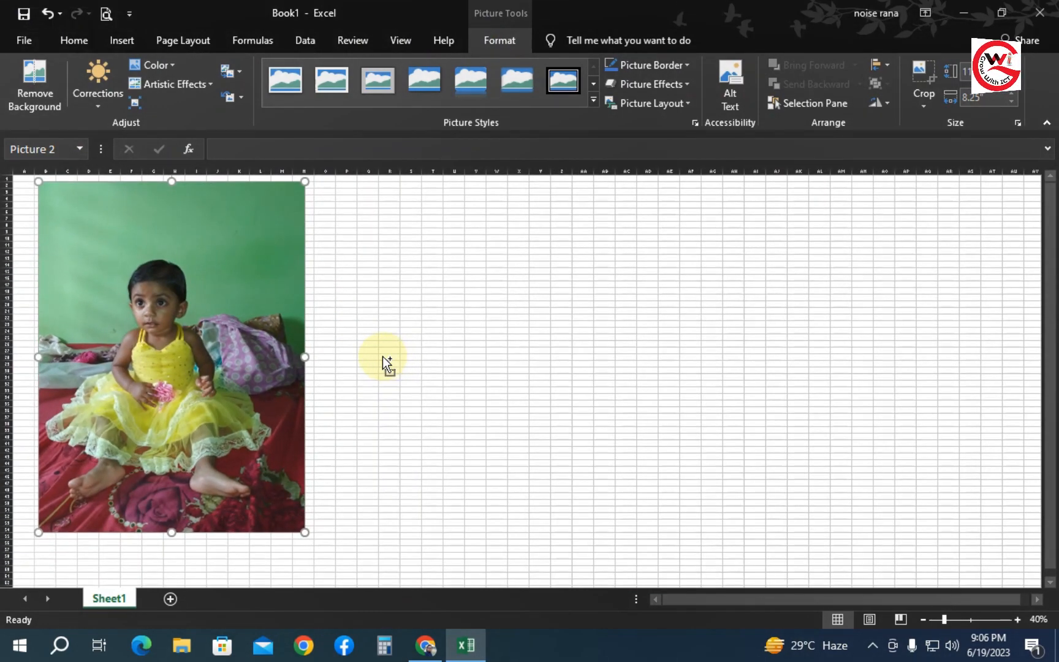
pyautogui.scroll(1, 384, 359)
pyautogui.moveTo(246, 296); pyautogui.dragTo(307, 318)
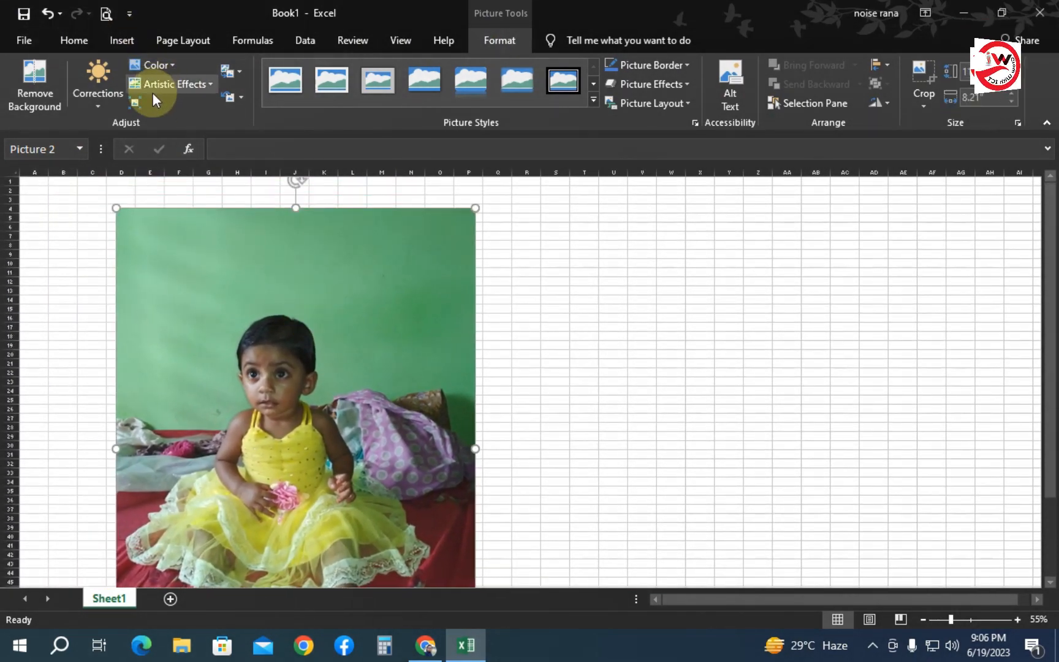
# - Insert the maxresdefault picture from the Desktop folder and place it overlapping the photo, with its corner at about cell J4
pyautogui.click(122, 40)
pyautogui.click(203, 92)
pyautogui.click(191, 150)
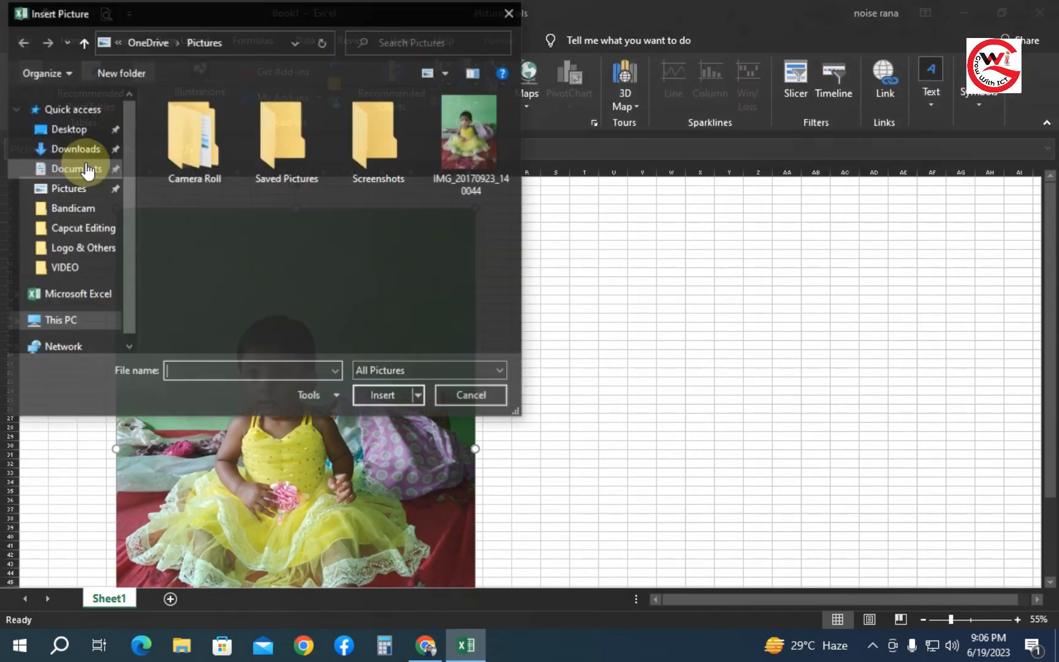
pyautogui.click(68, 129)
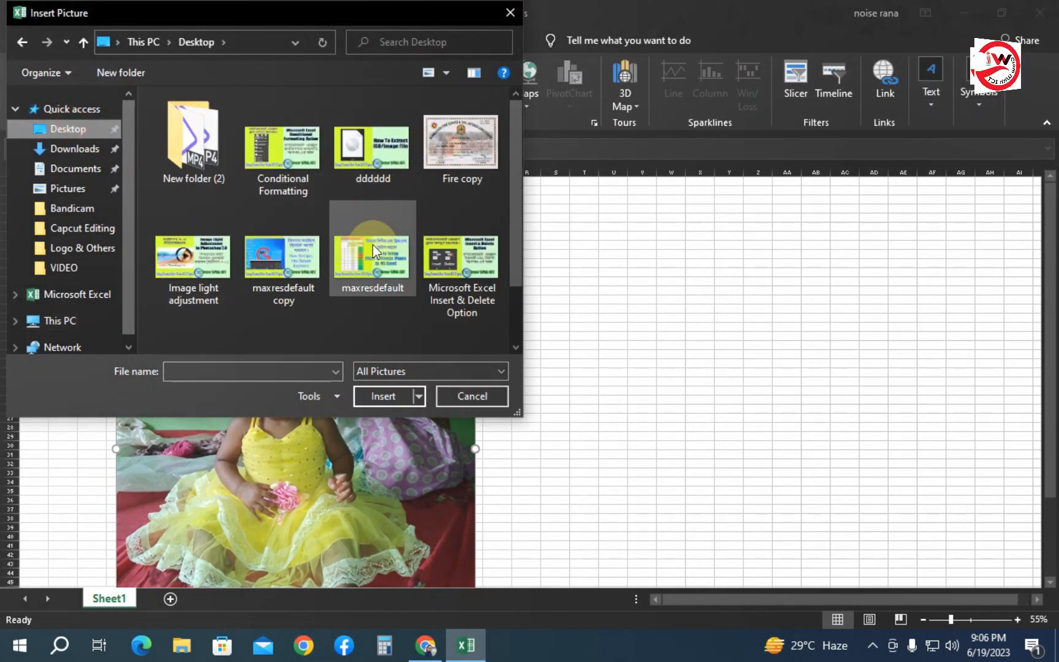
pyautogui.doubleClick(373, 245)
pyautogui.moveTo(497, 310); pyautogui.dragTo(485, 277)
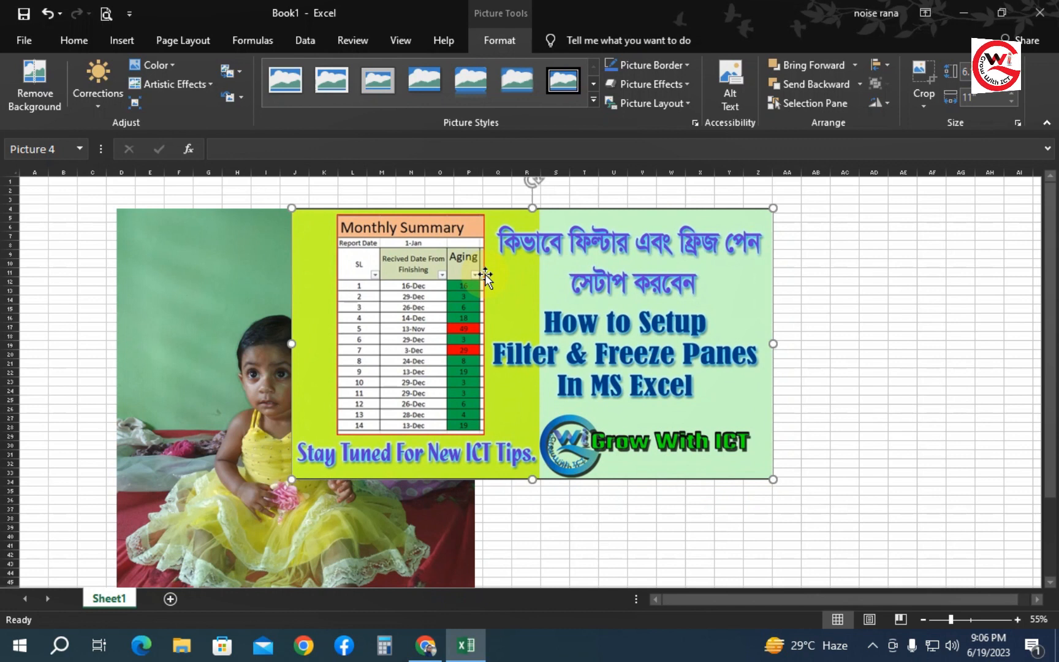
# - Bring the child's photo forward one level, over the Filter & Freeze Panes image
pyautogui.click(277, 276)
pyautogui.click(425, 280)
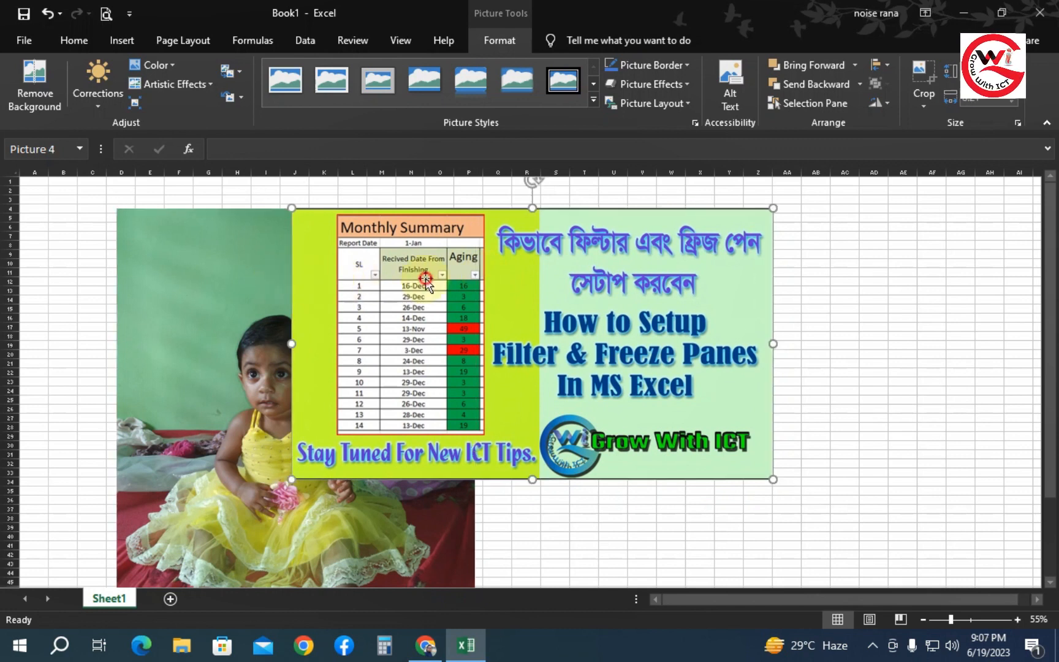
pyautogui.click(169, 268)
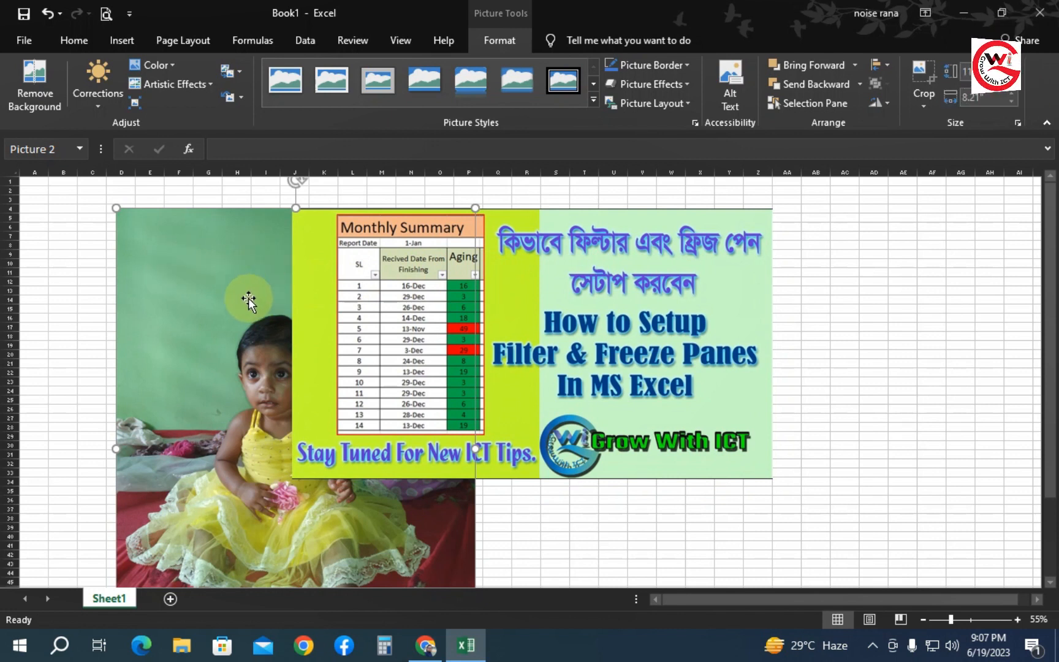
pyautogui.click(186, 40)
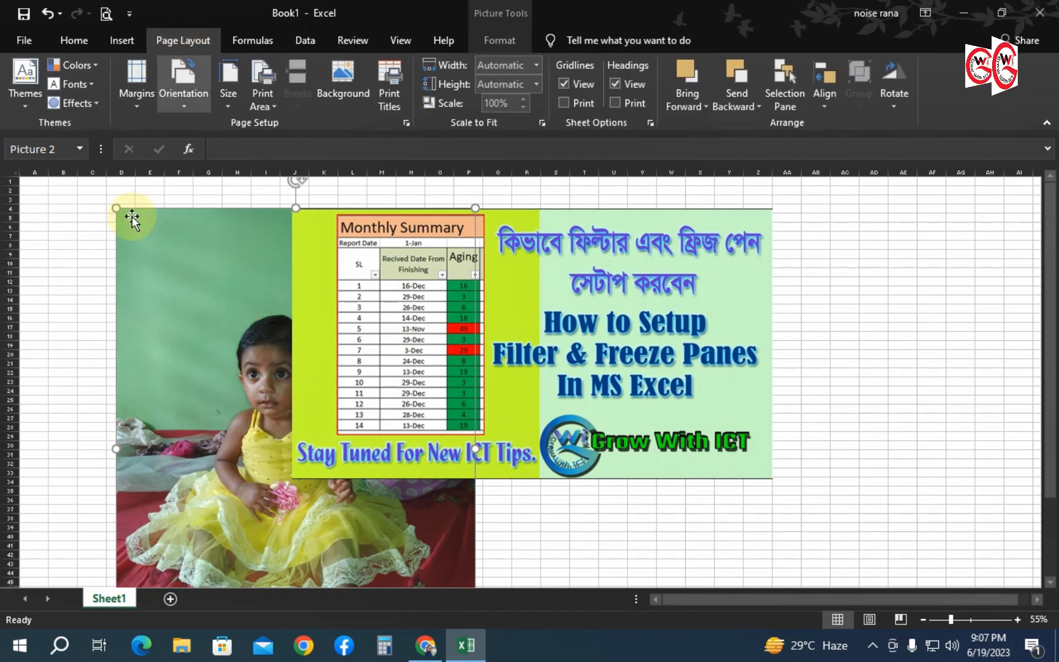
pyautogui.click(700, 518)
pyautogui.click(208, 314)
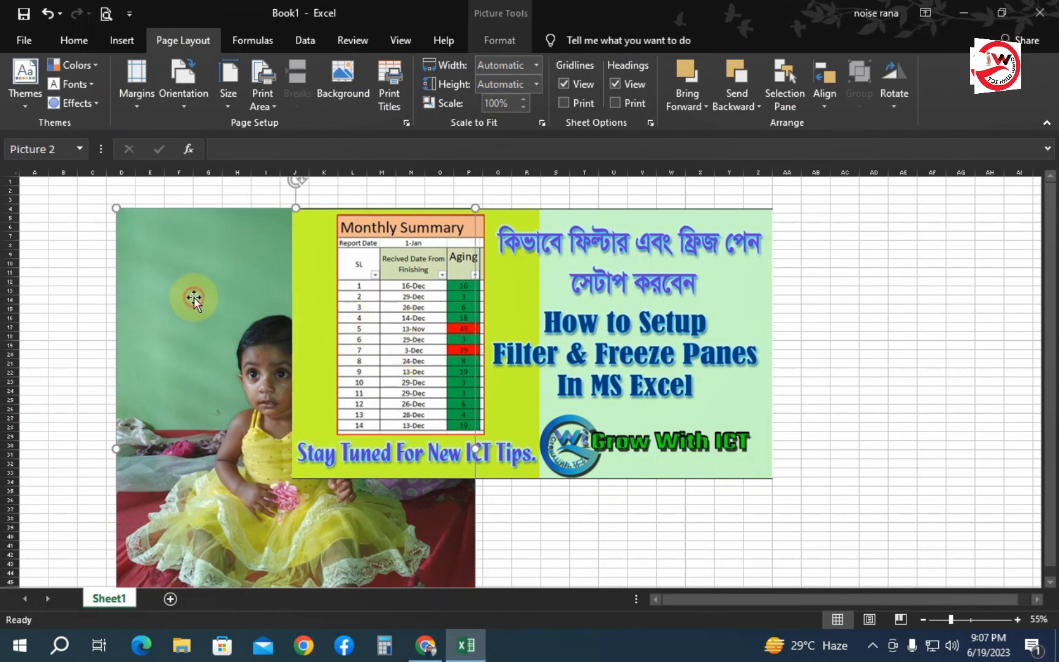
pyautogui.click(696, 93)
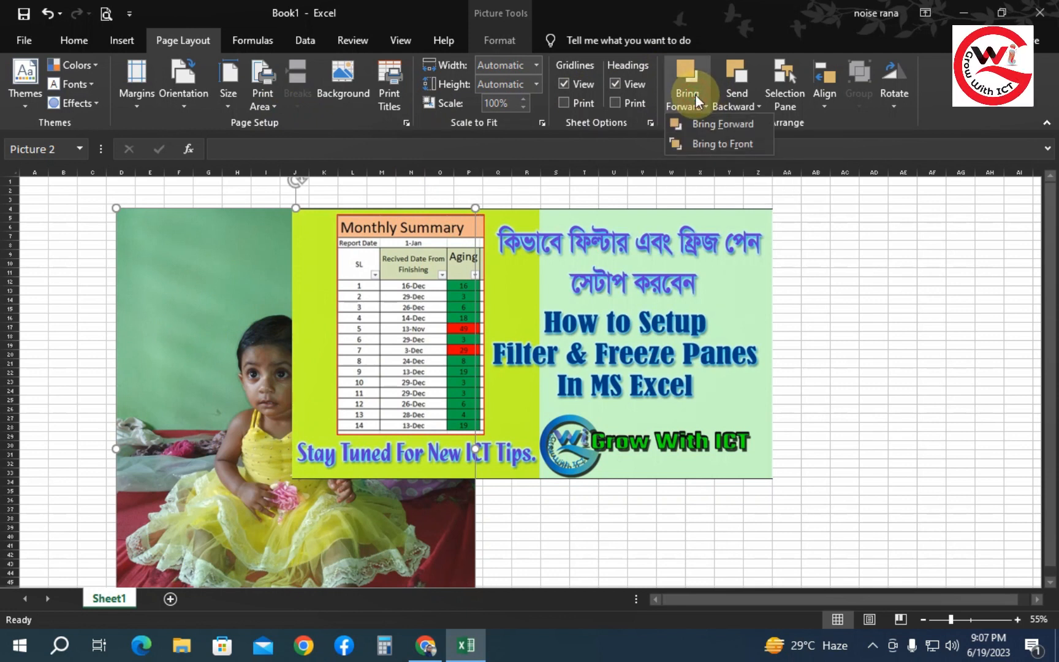
pyautogui.click(724, 125)
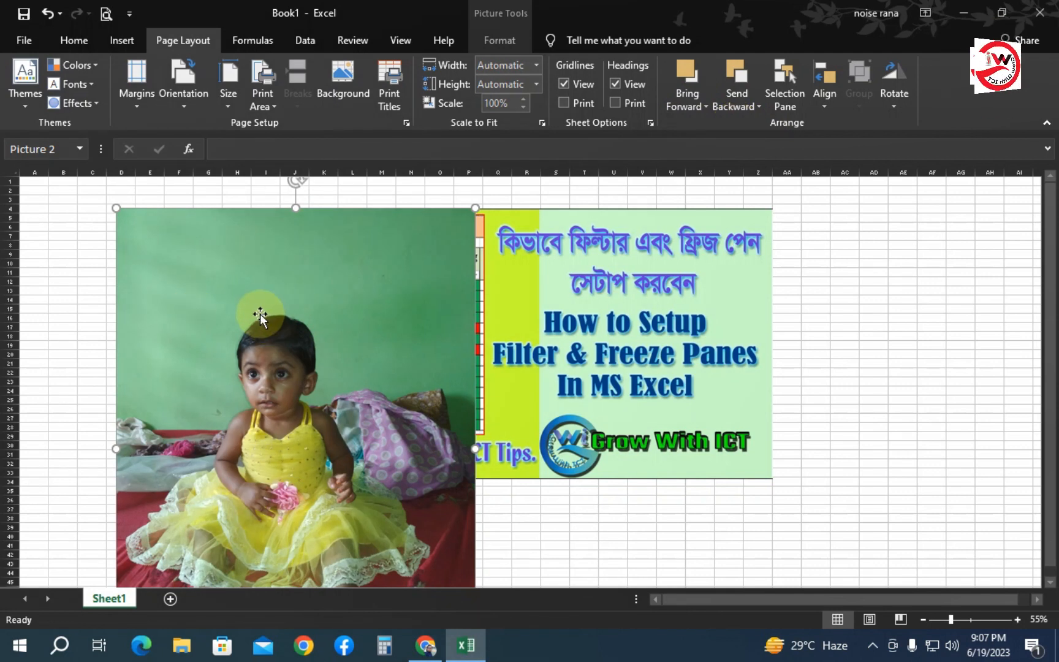
# - Apply Bring to Front to the child's photo
pyautogui.click(686, 106)
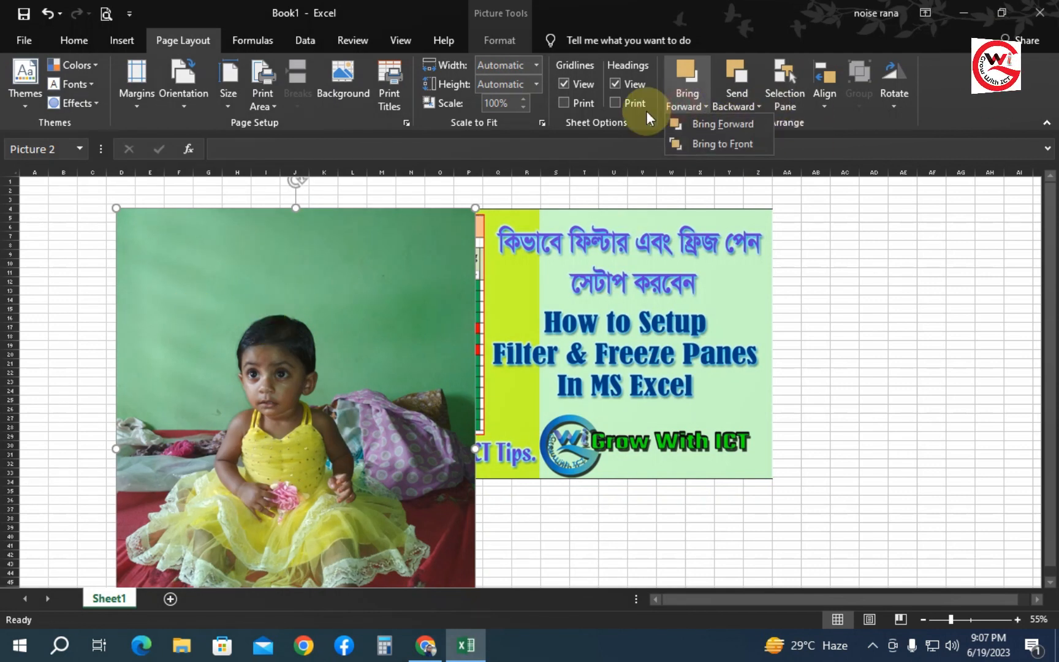
pyautogui.click(730, 144)
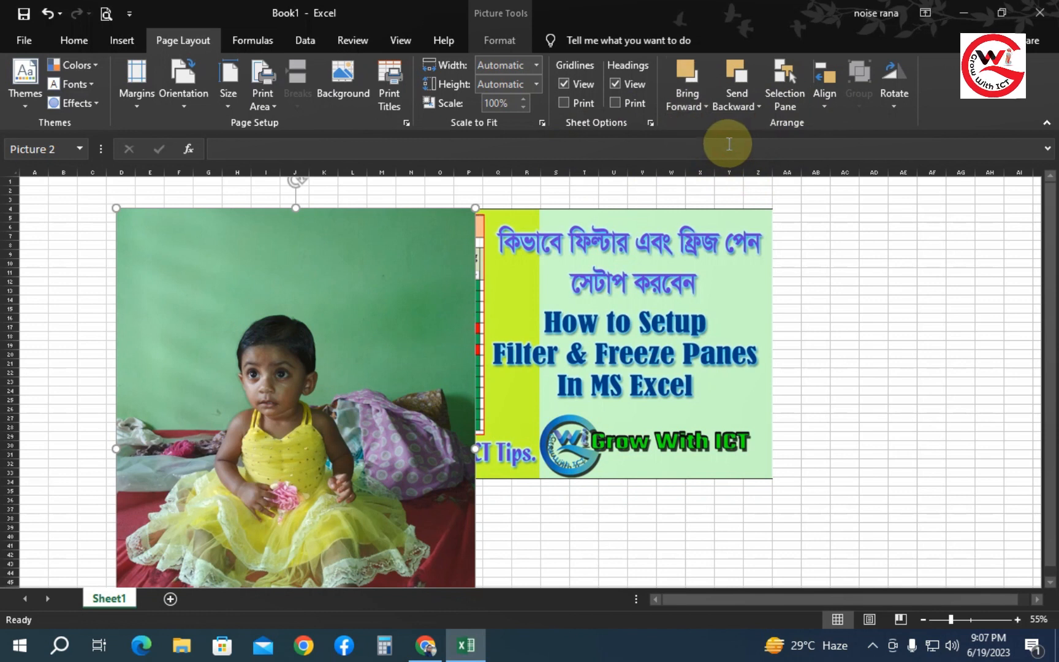
pyautogui.click(693, 99)
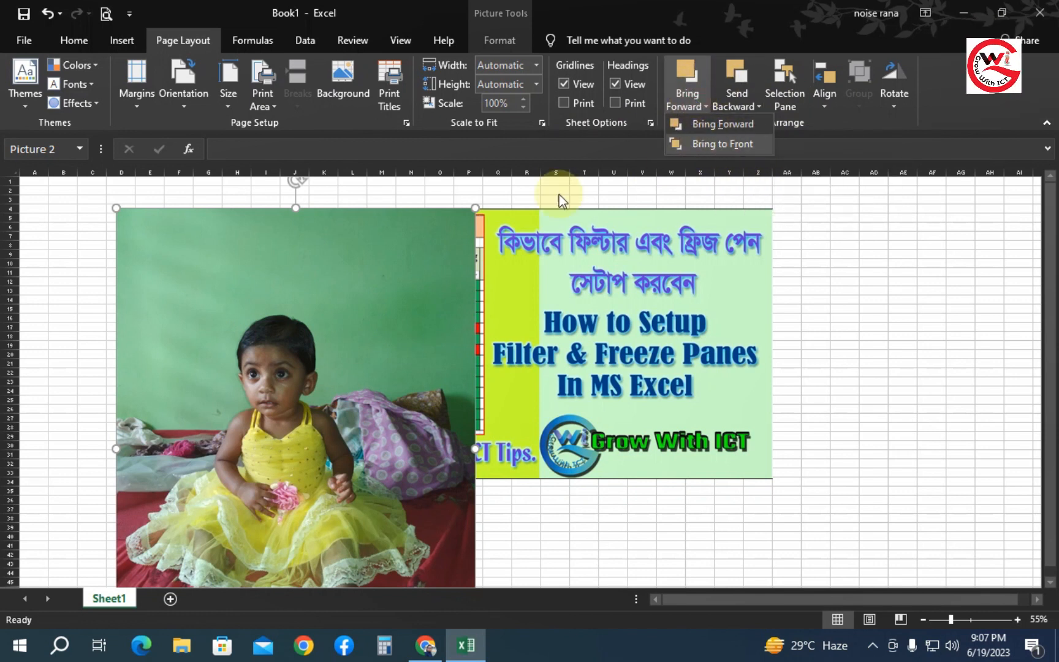
pyautogui.click(689, 91)
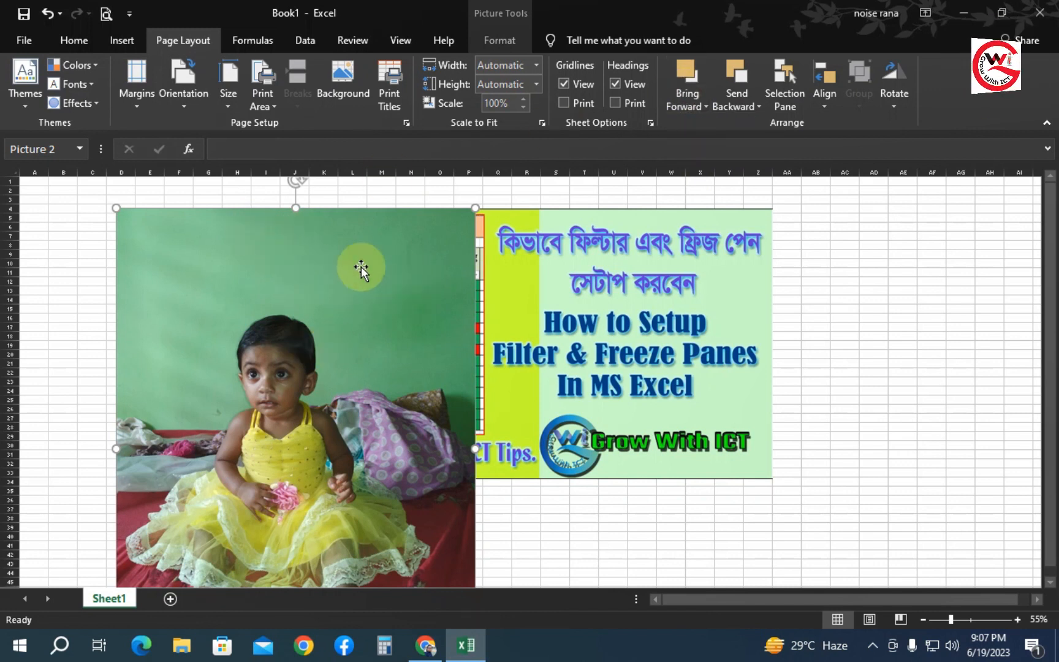
# - Send the child's photo backward one level, behind the Filter & Freeze Panes image
pyautogui.click(321, 272)
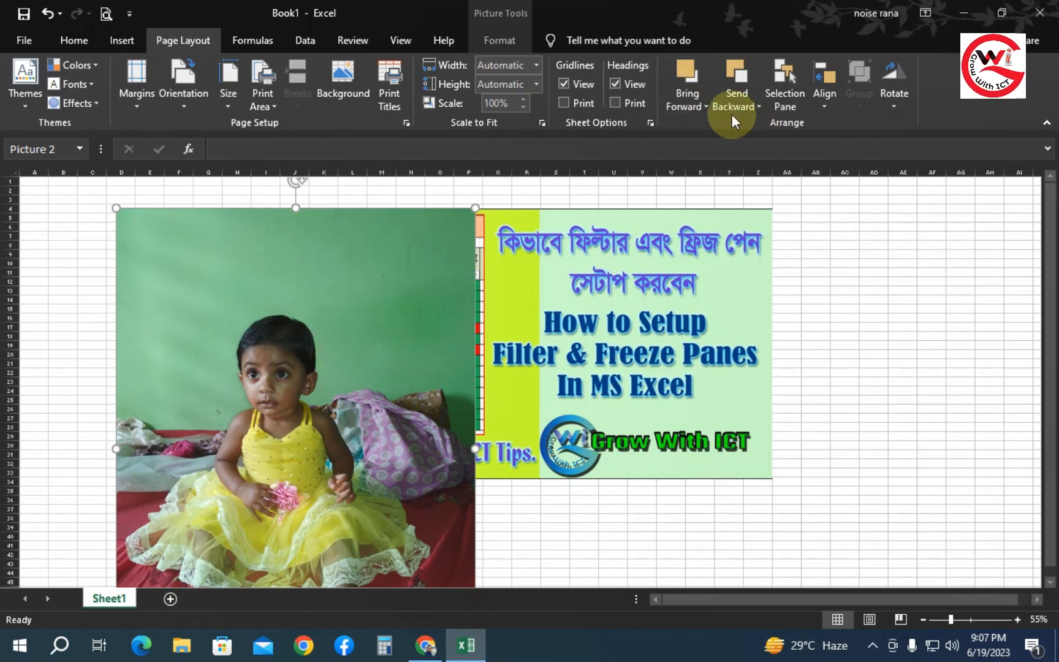
pyautogui.click(746, 102)
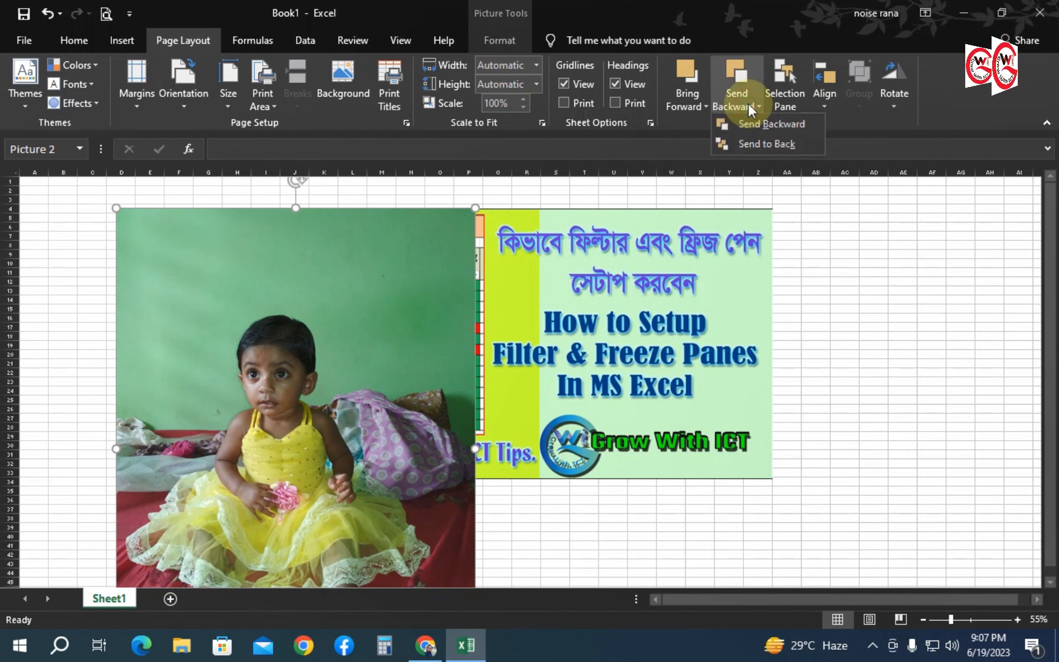
pyautogui.click(777, 125)
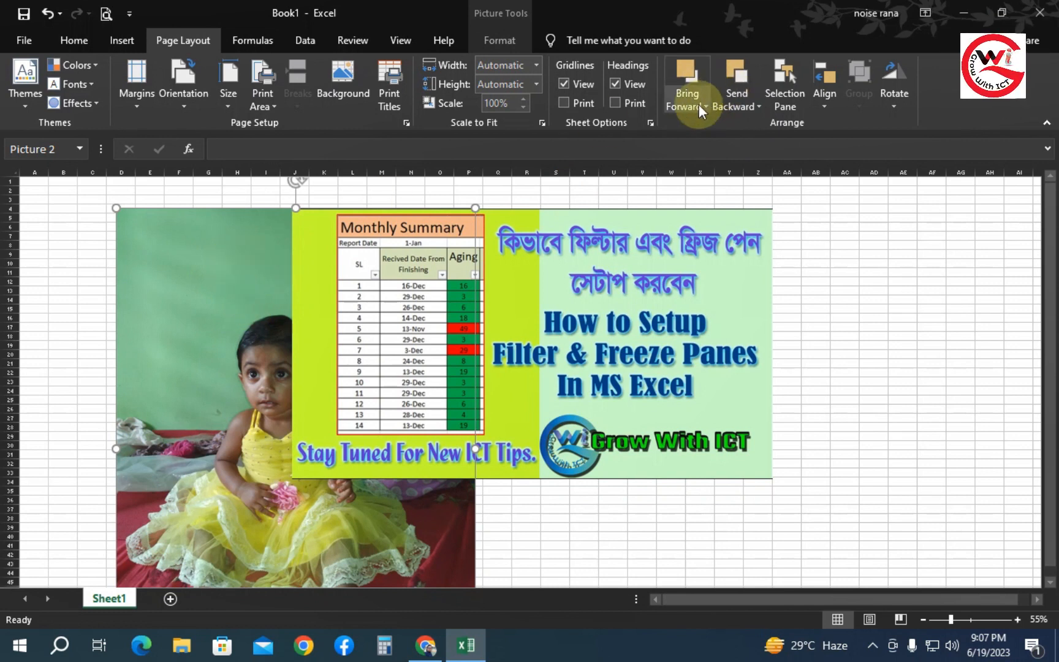
# - Send the Filter & Freeze Panes image backward one level, behind the child's photo
pyautogui.click(522, 279)
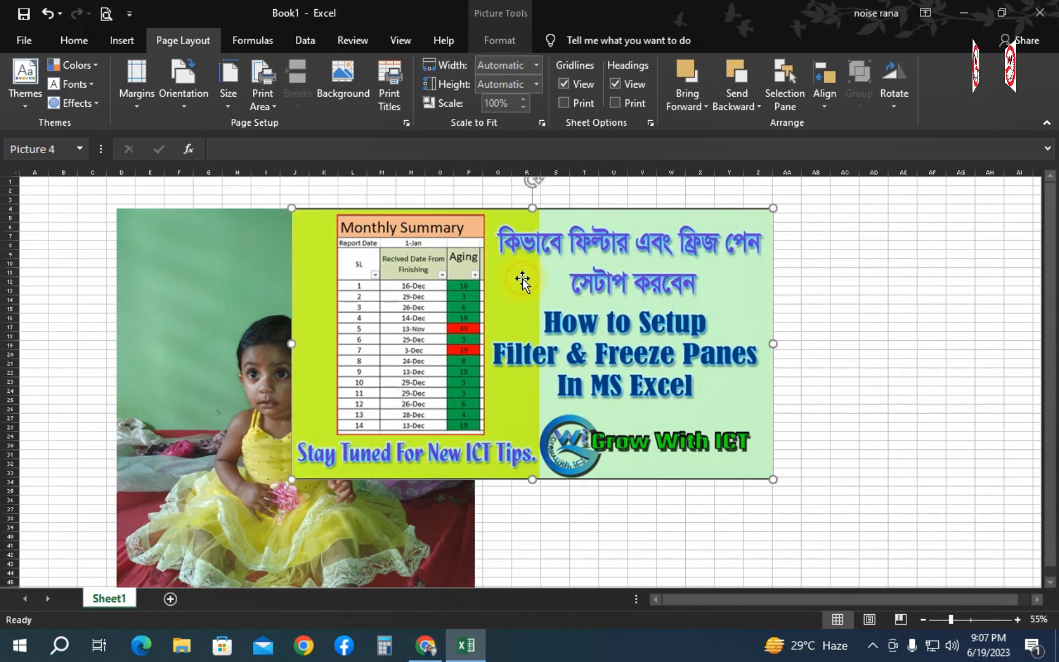
pyautogui.click(677, 98)
pyautogui.click(736, 107)
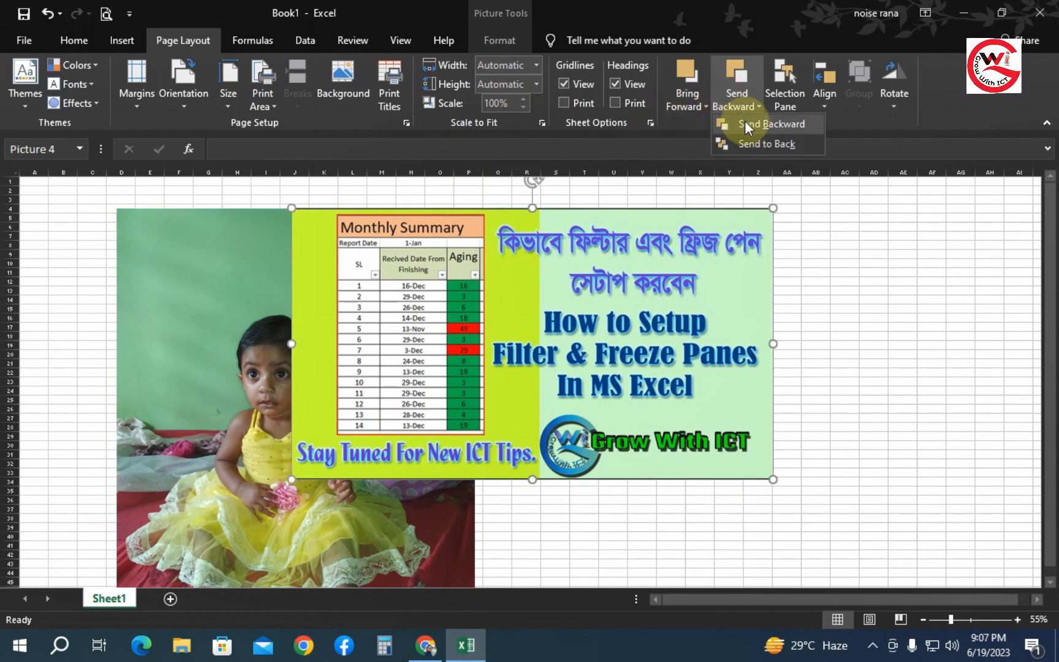
pyautogui.click(747, 123)
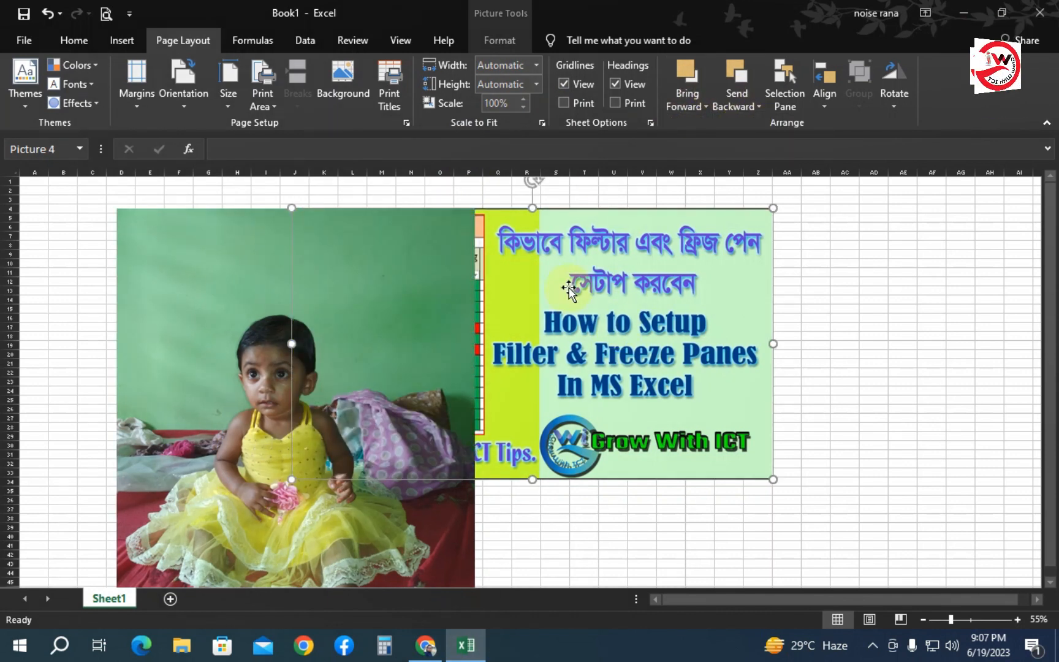
# - Move the Filter & Freeze Panes image clear of the photo, to about cell Q6, and nudge the photo slightly
pyautogui.click(213, 296)
pyautogui.moveTo(607, 273); pyautogui.dragTo(819, 287)
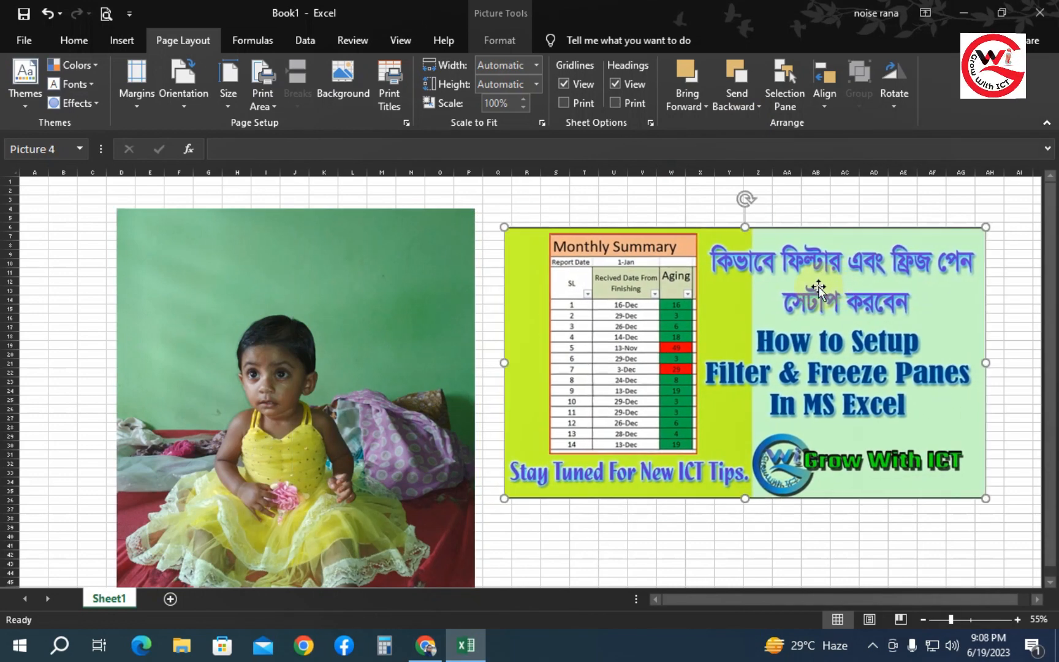
pyautogui.moveTo(350, 293); pyautogui.dragTo(352, 270)
# - Minimize the workbook and switch to Word with a new blank document
pyautogui.click(968, 13)
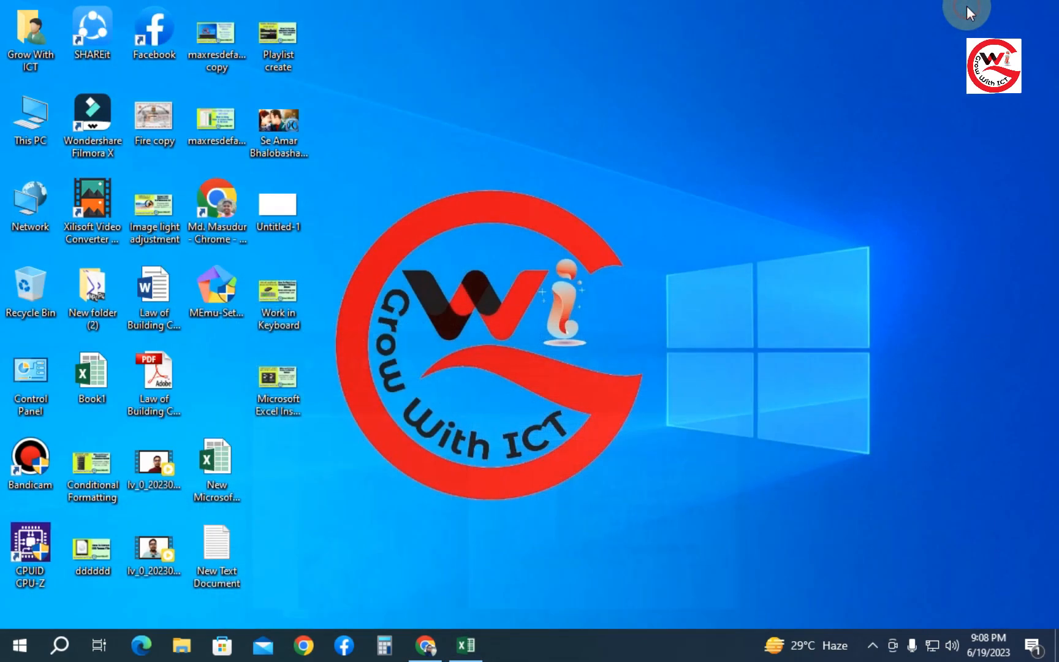
pyautogui.click(18, 644)
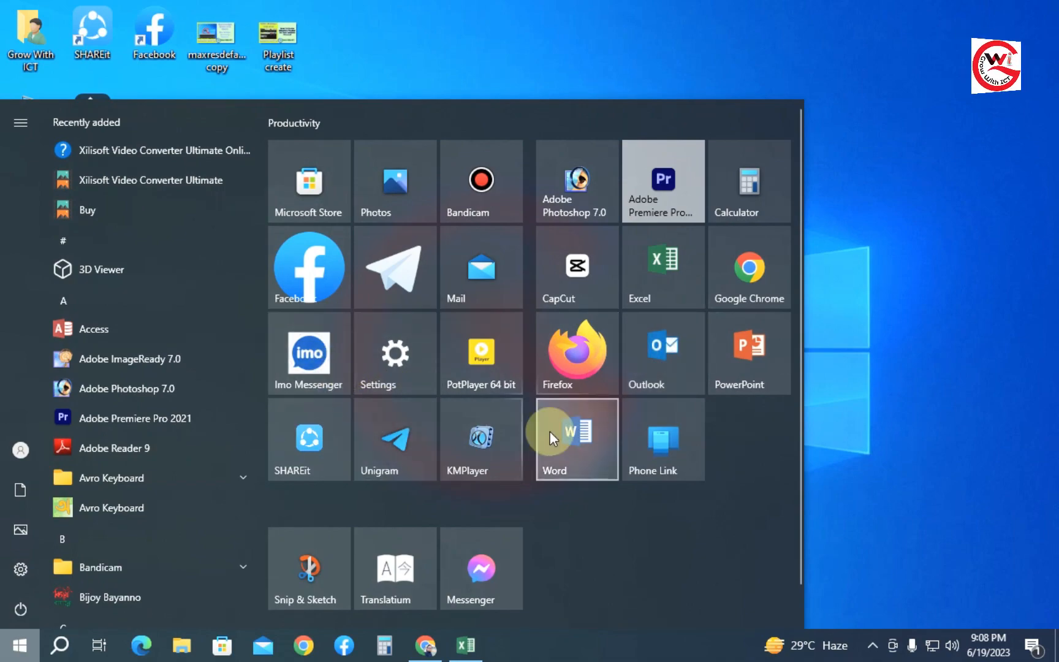
pyautogui.click(587, 428)
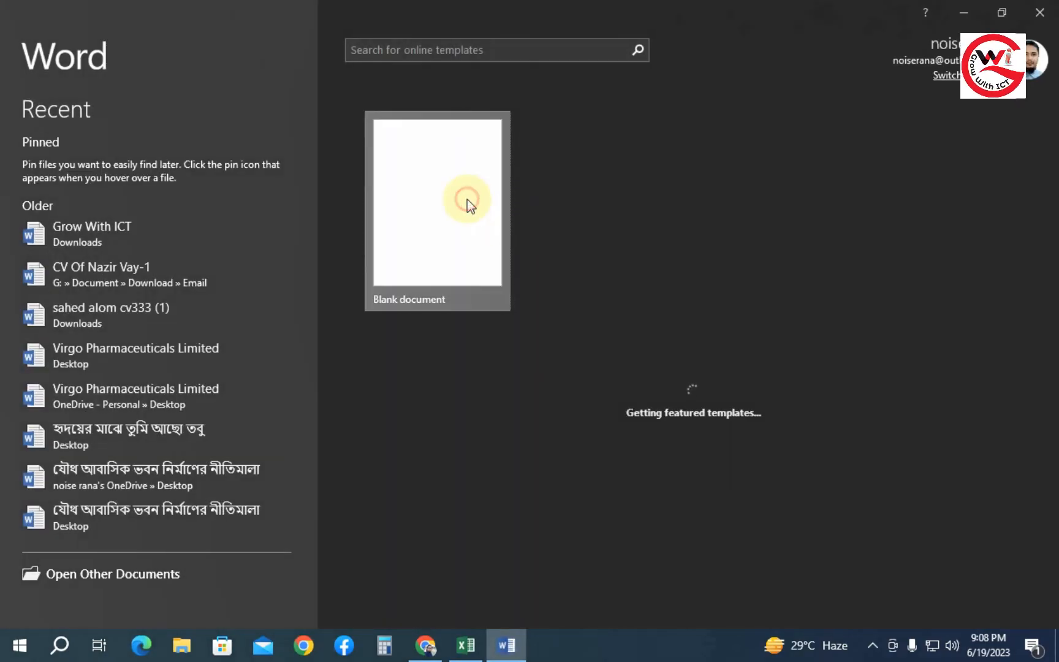
pyautogui.click(466, 200)
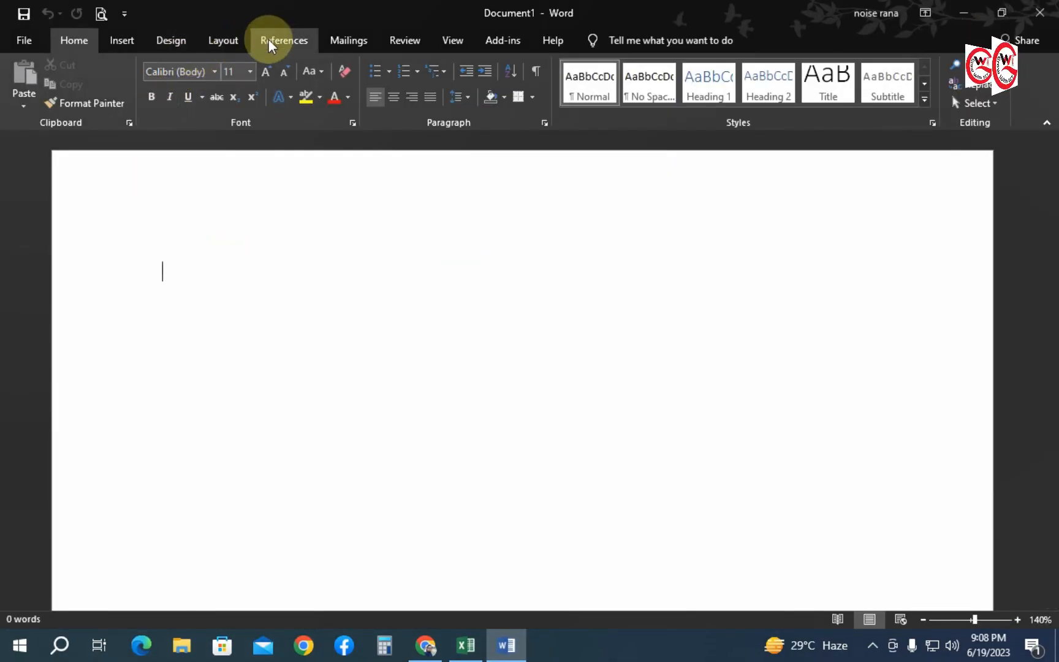
# - Insert the Conditional Formatting and dddddd pictures from the Desktop folder into the blank document
pyautogui.click(122, 40)
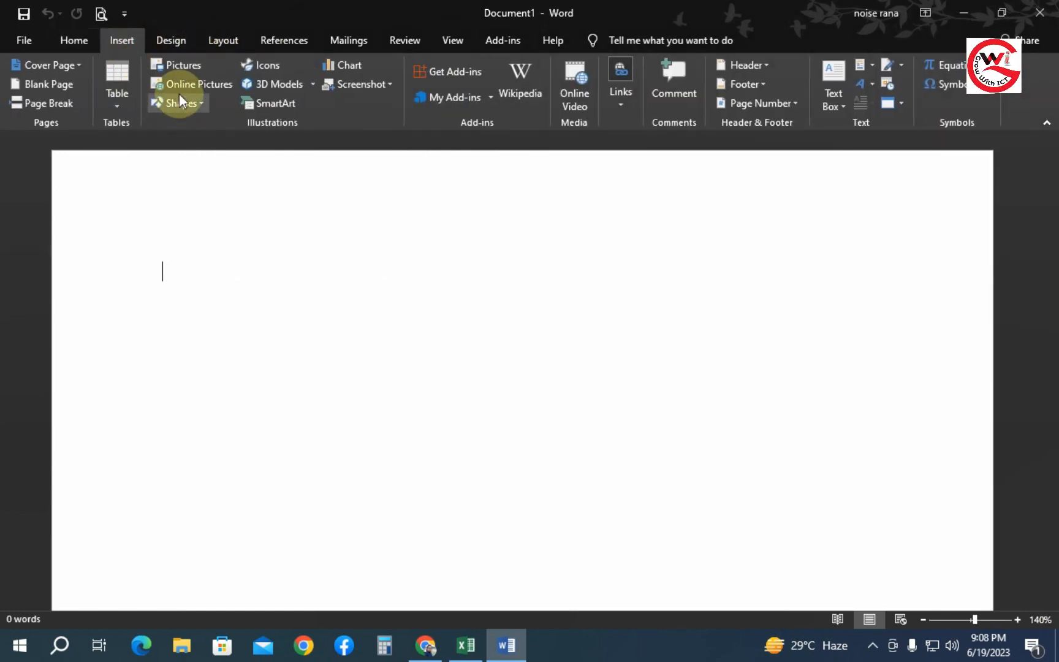
pyautogui.click(184, 68)
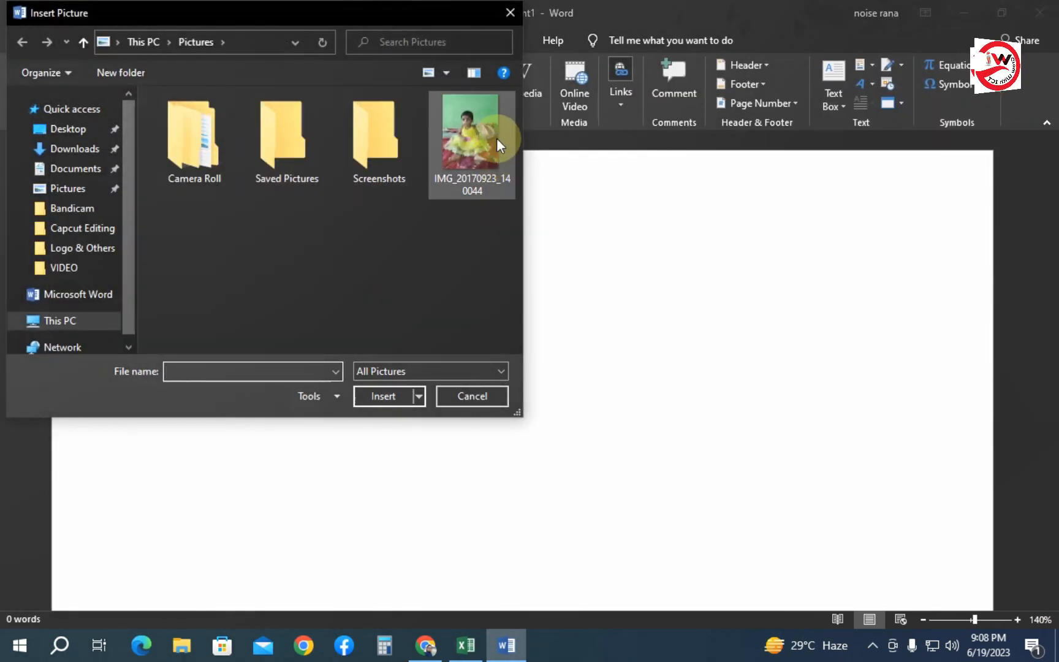
pyautogui.click(72, 130)
pyautogui.click(274, 157)
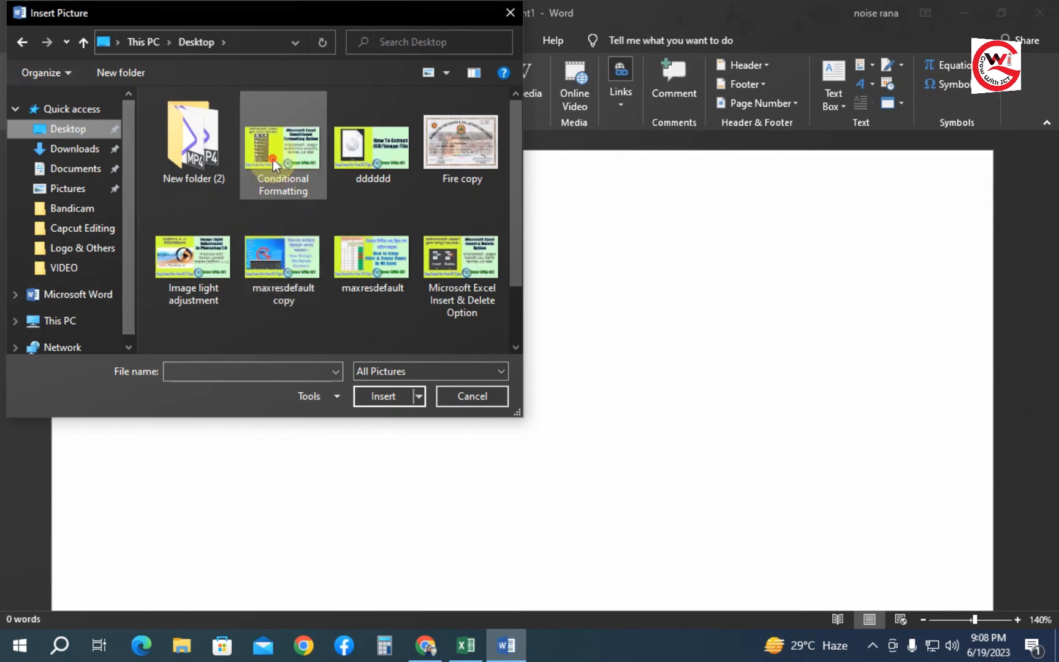
pyautogui.keyDown('ctrl'); pyautogui.click(384, 148); pyautogui.keyUp('ctrl')
pyautogui.click(383, 396)
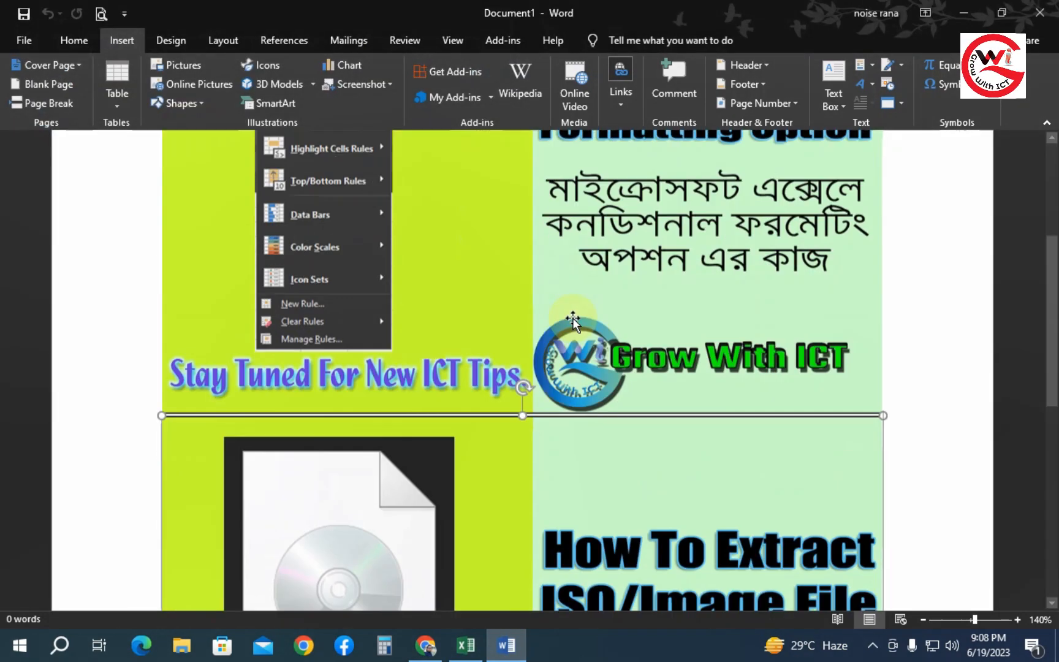
# - Move the How To Extract ISO/Image File picture above the Conditional Formatting picture on the page
pyautogui.keyDown('ctrl'); pyautogui.scroll(-9, 517, 344); pyautogui.keyUp('ctrl')
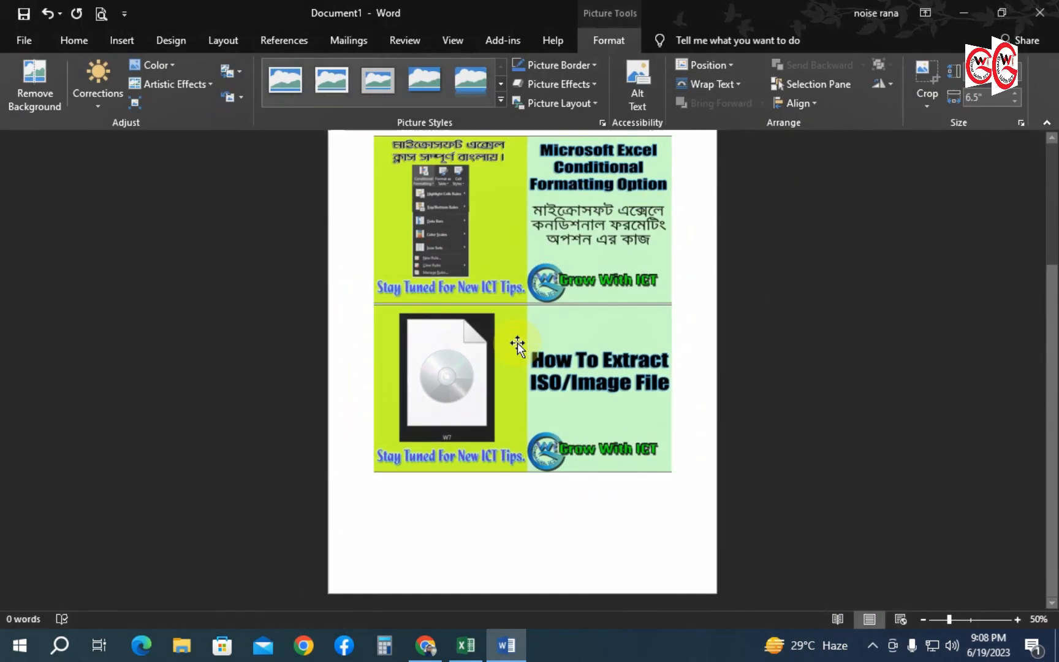
pyautogui.moveTo(527, 402); pyautogui.dragTo(551, 306)
pyautogui.click(527, 402)
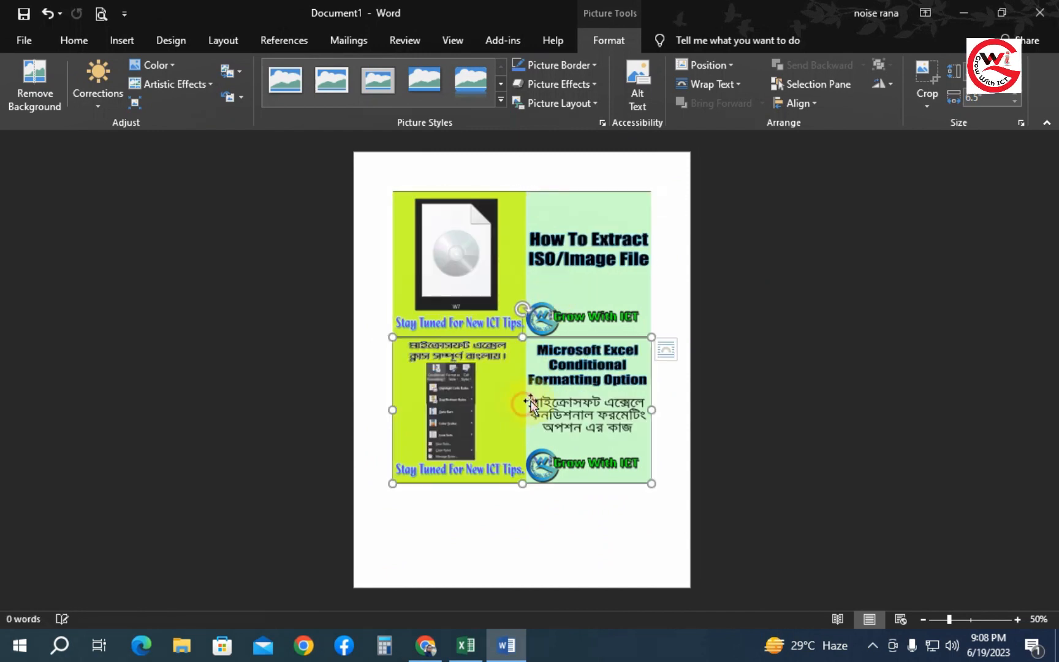
# - Set the text wrapping of the How To Extract ISO/Image File picture to Behind Text
pyautogui.click(560, 281)
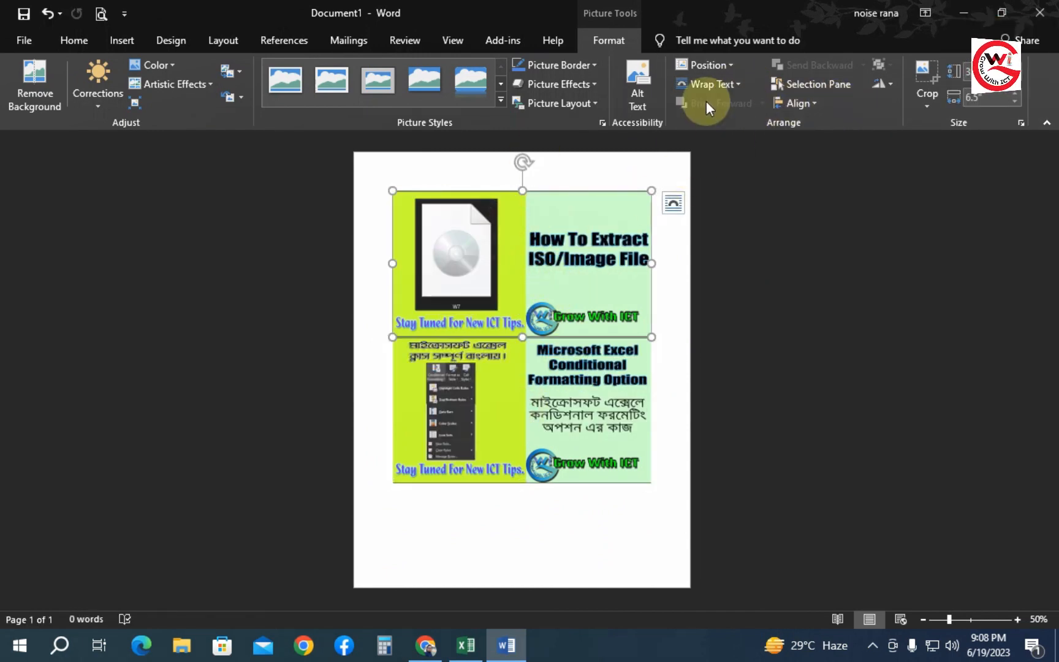
pyautogui.click(730, 82)
pyautogui.click(735, 206)
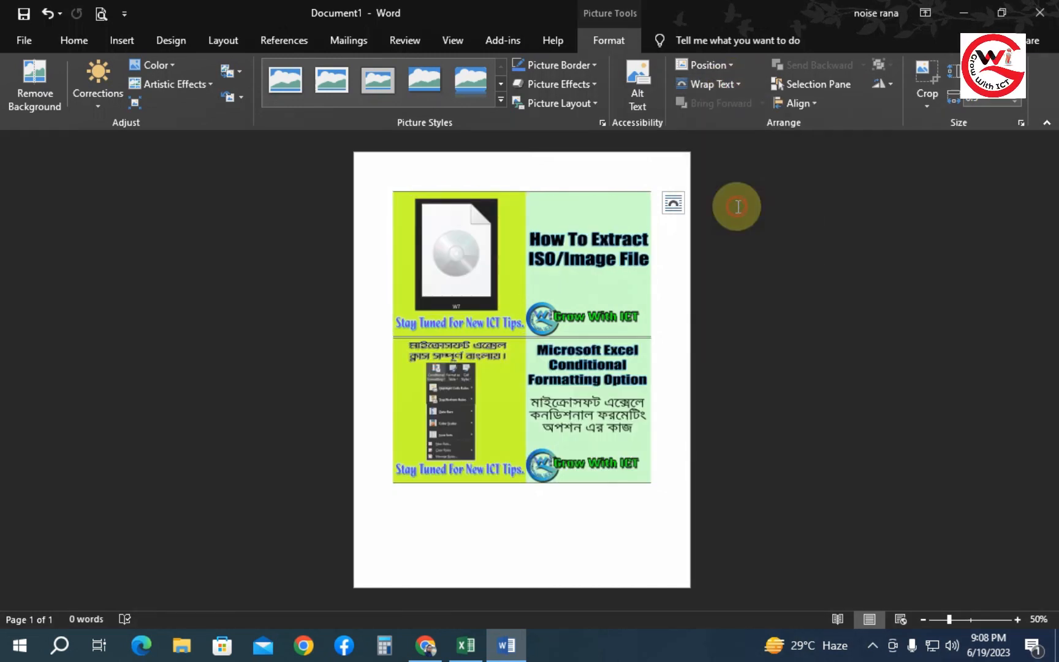
pyautogui.hotkey('ctrl', 'z')
pyautogui.moveTo(592, 230); pyautogui.dragTo(592, 392)
# - Set the Conditional Formatting picture's text wrapping to Behind Text and move it below the ISO/Image File picture
pyautogui.click(715, 84)
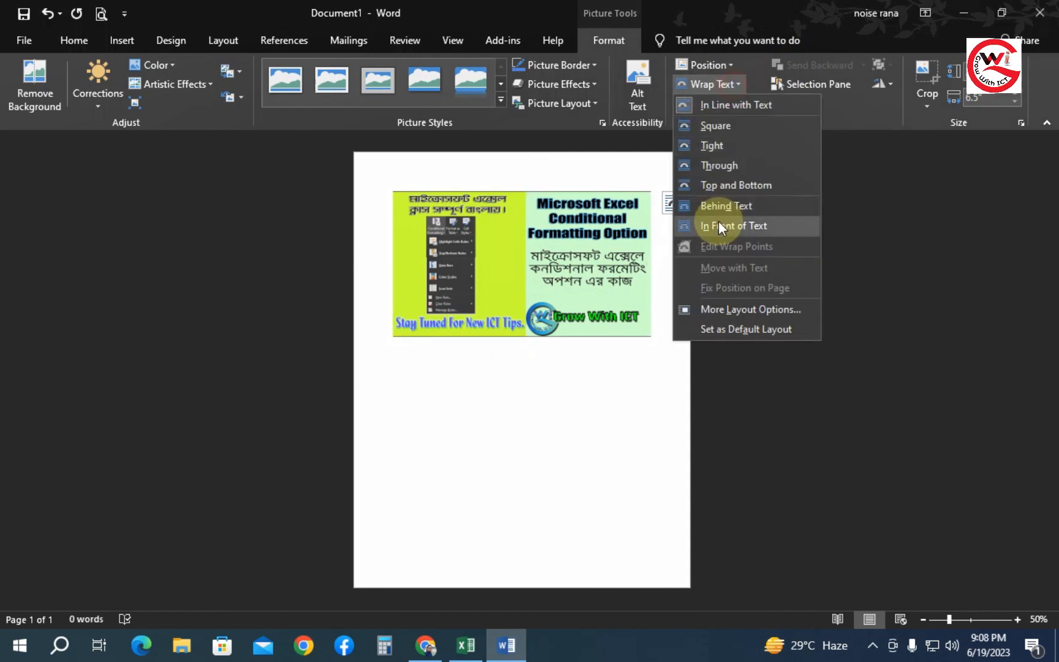
pyautogui.click(722, 208)
pyautogui.moveTo(554, 240); pyautogui.dragTo(546, 383)
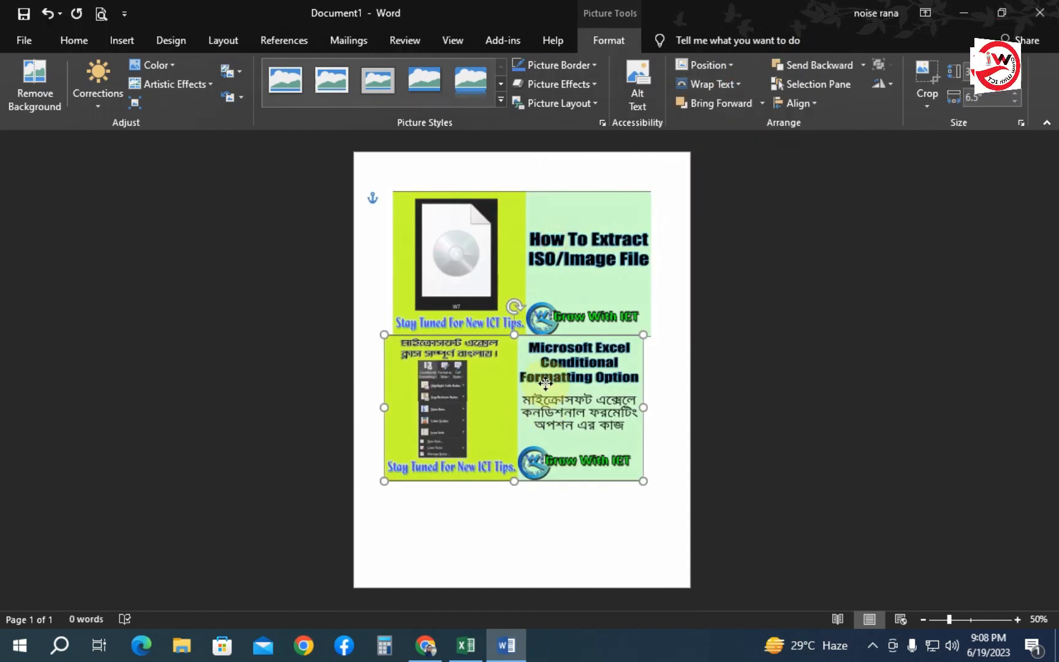
# - Move the ISO/Image File picture down to overlap the Conditional Formatting picture, and nudge both pictures slightly
pyautogui.moveTo(546, 230); pyautogui.dragTo(545, 268)
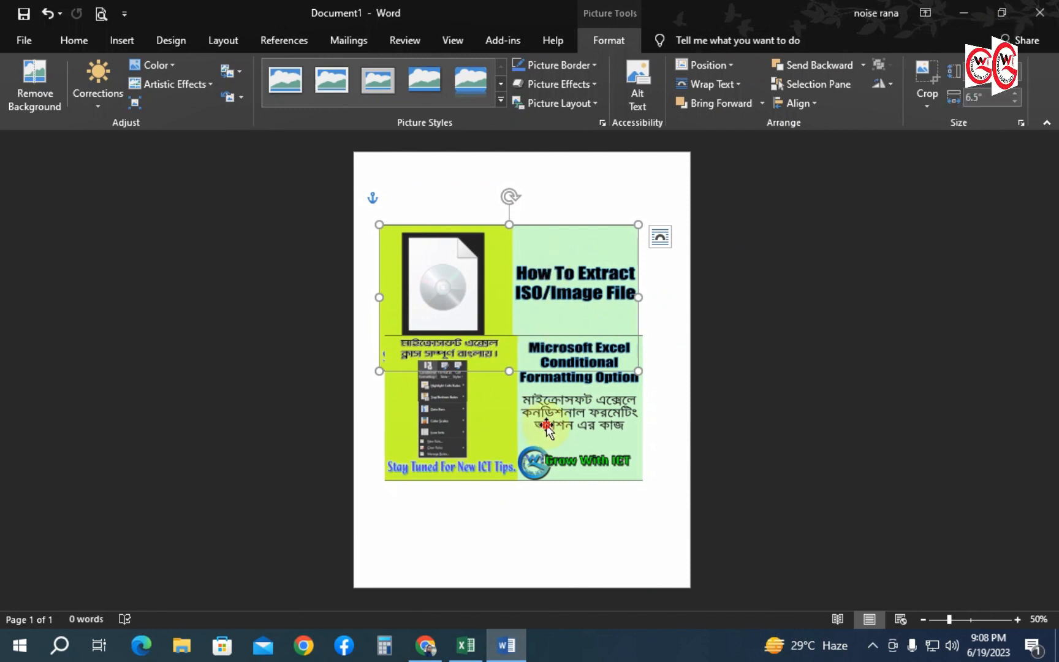
pyautogui.click(547, 430)
pyautogui.moveTo(563, 401)
pyautogui.mouseDown()
pyautogui.moveTo(566, 436)
pyautogui.moveTo(564, 387)
pyautogui.moveTo(557, 393)
pyautogui.mouseUp()
pyautogui.click(581, 301)
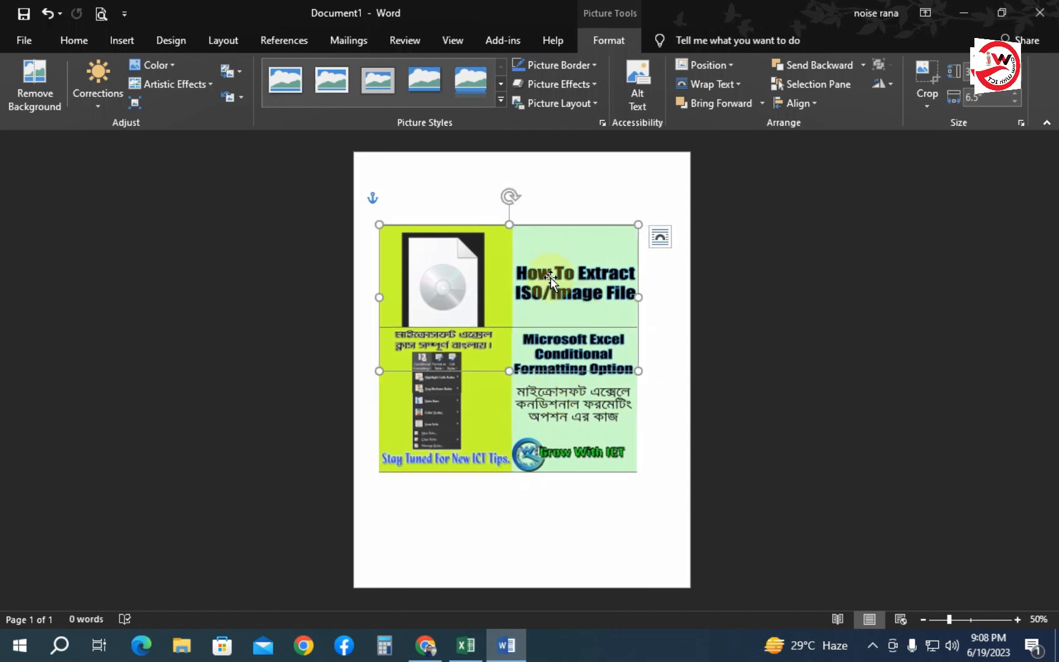
pyautogui.moveTo(567, 273)
pyautogui.mouseDown()
pyautogui.moveTo(570, 252)
pyautogui.moveTo(570, 264)
pyautogui.mouseUp()
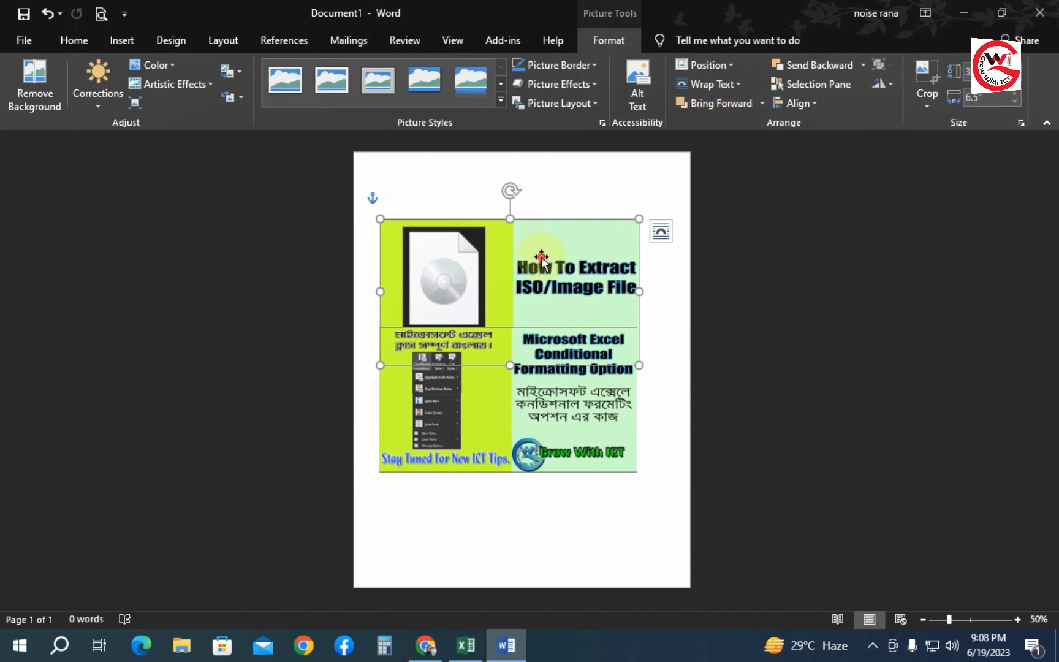
# - Bring the ISO/Image File picture forward one level, in front of the Conditional Formatting picture
pyautogui.click(711, 104)
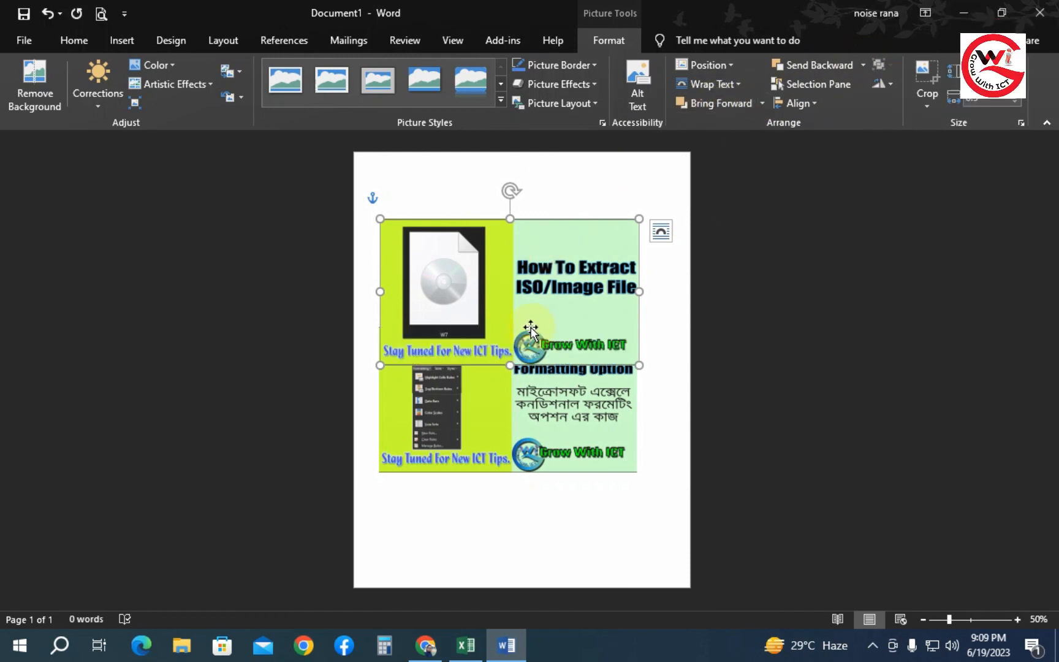
pyautogui.scroll(5, 530, 328)
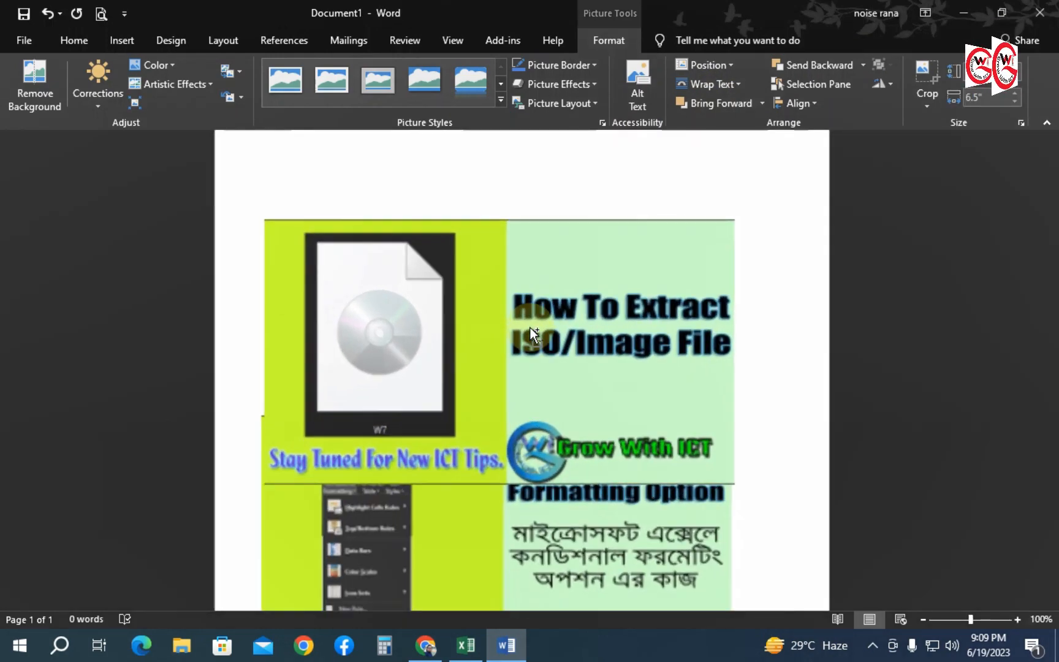
pyautogui.click(488, 399)
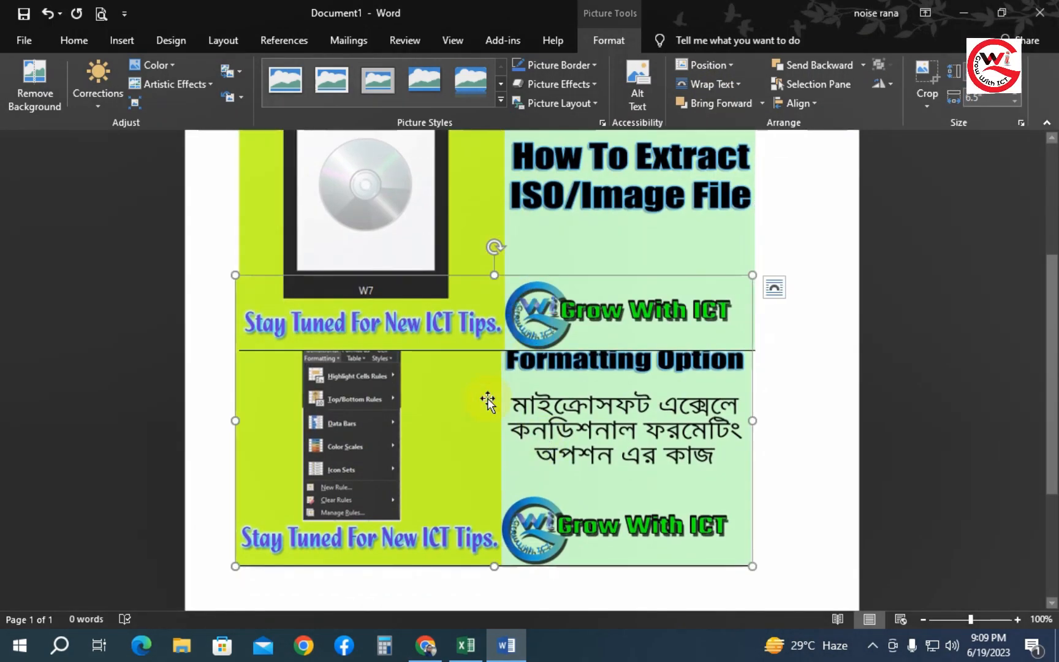
# - Send the ISO/Image File picture backward one level, behind the Conditional Formatting picture, and deselect it
pyautogui.click(553, 237)
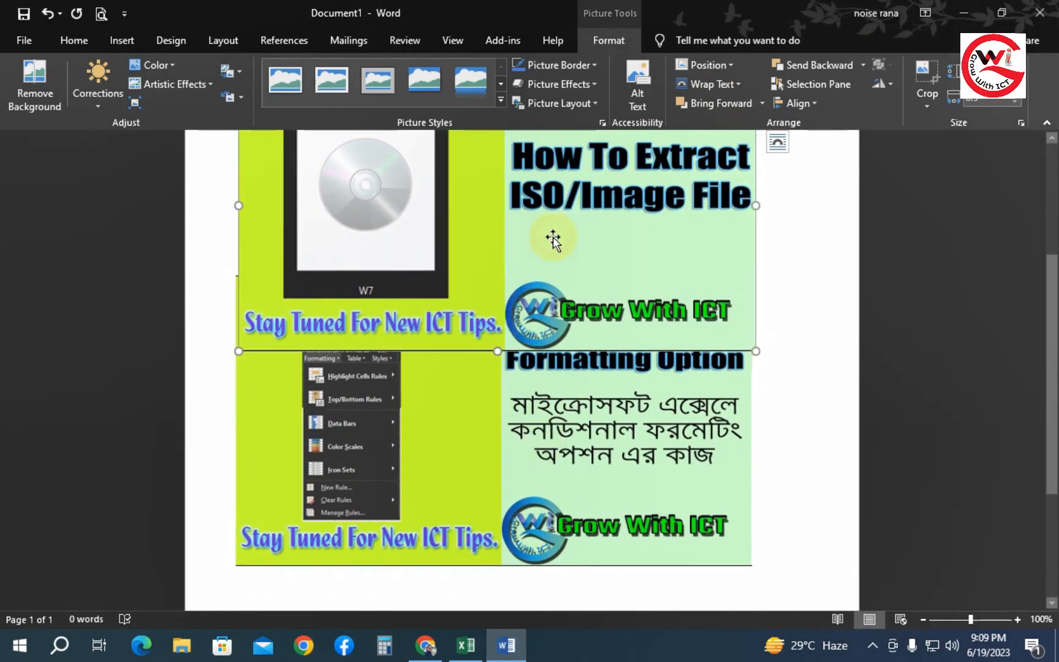
pyautogui.click(808, 65)
pyautogui.scroll(3, 814, 242)
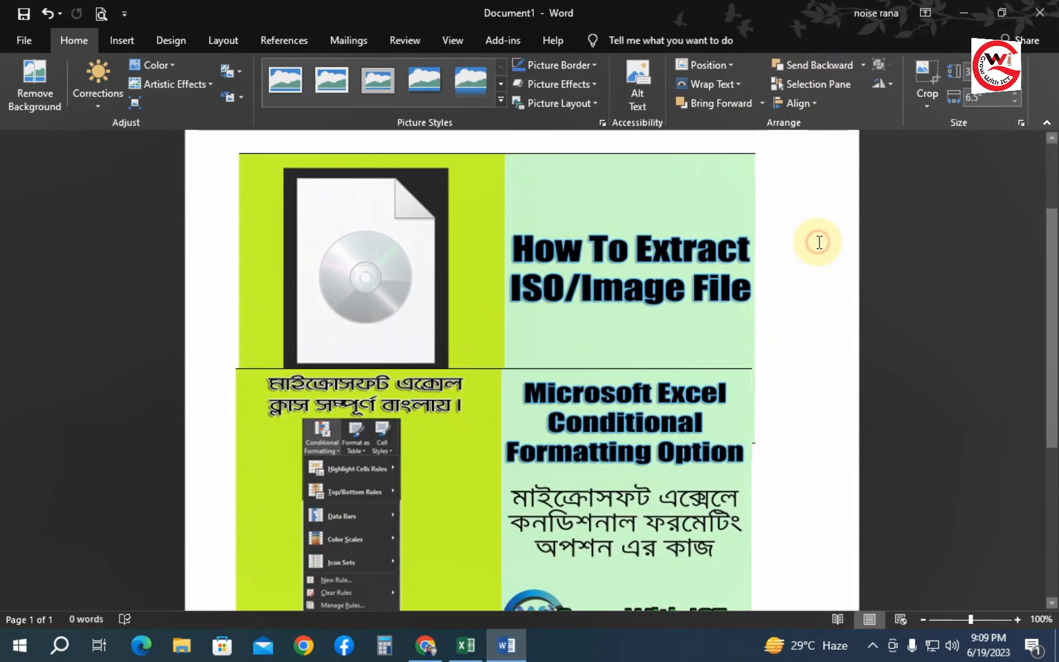
pyautogui.click(814, 241)
pyautogui.scroll(2, 465, 325)
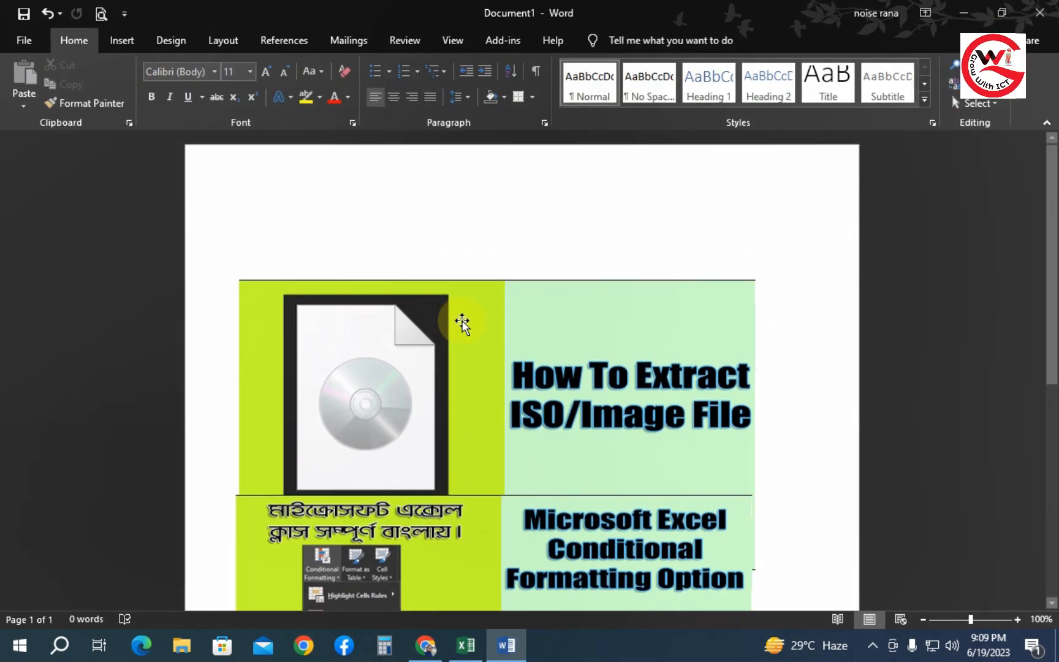